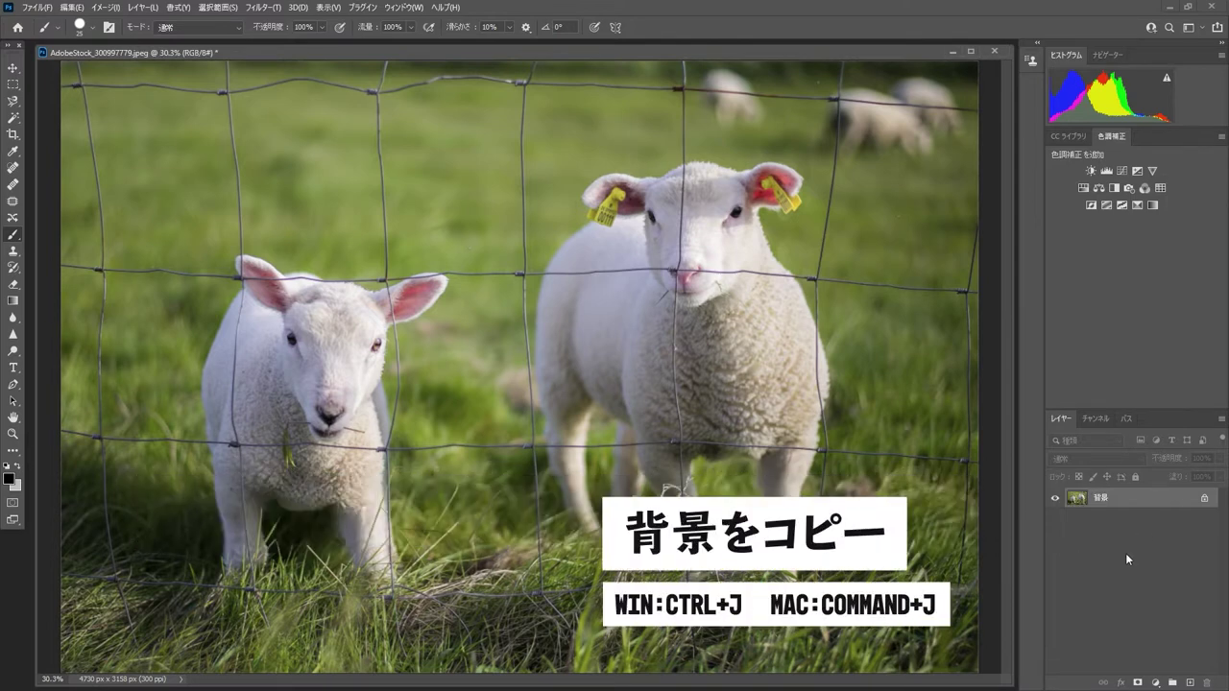
Step: Duplicate the background layer and set a Hard Round brush to 100% opacity and flow
key(ctrl+j)
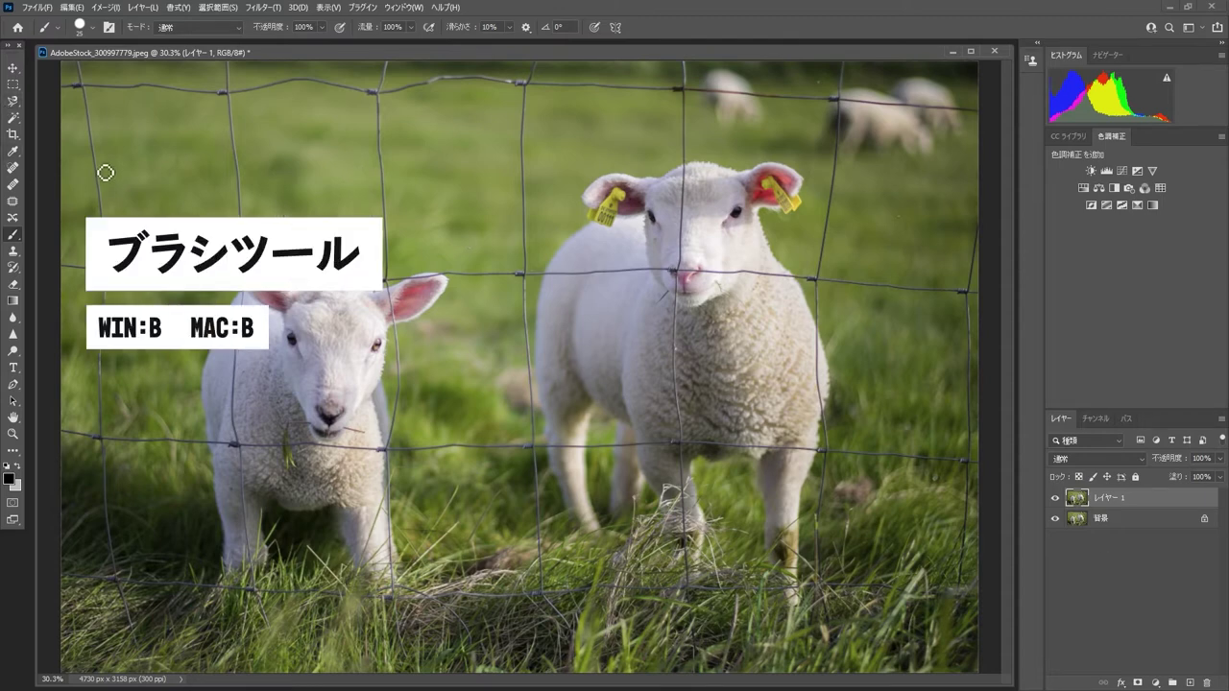
click(95, 32)
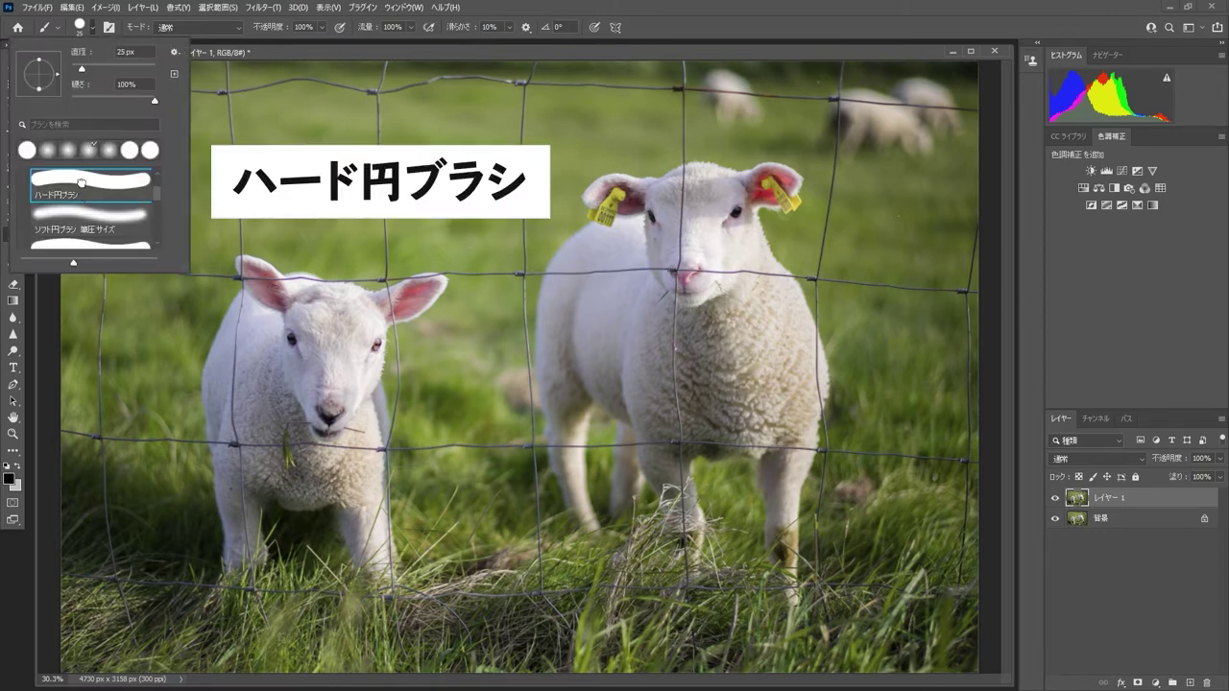
click(323, 29)
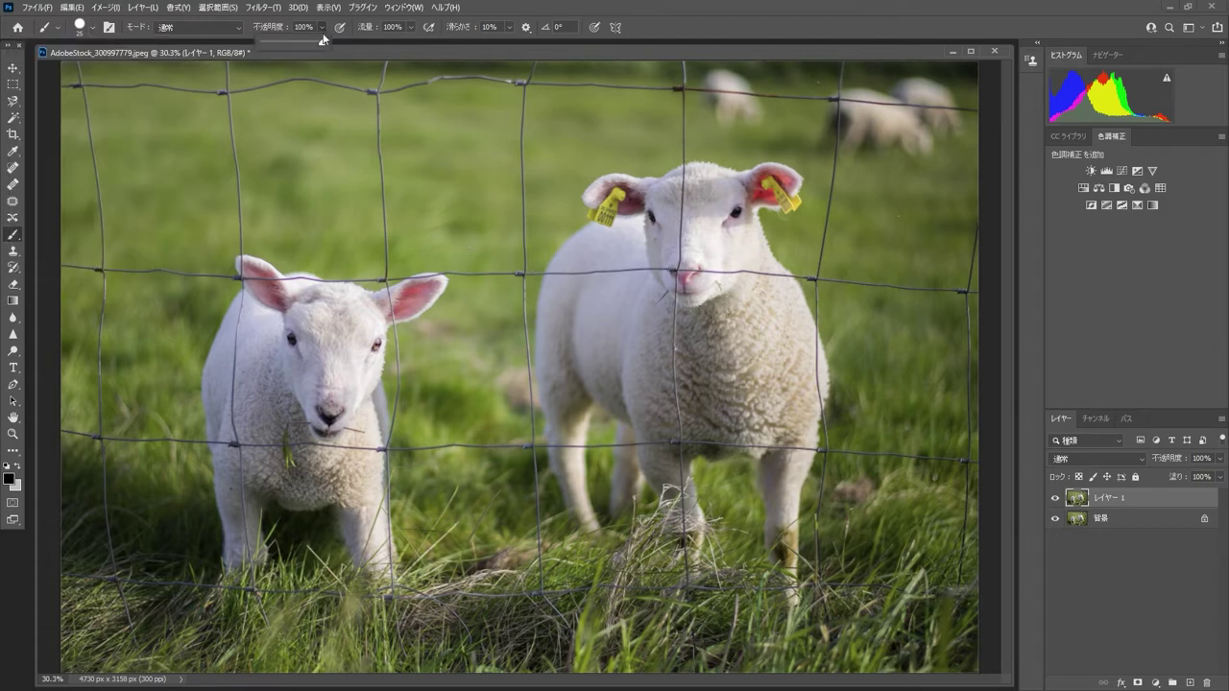
click(410, 28)
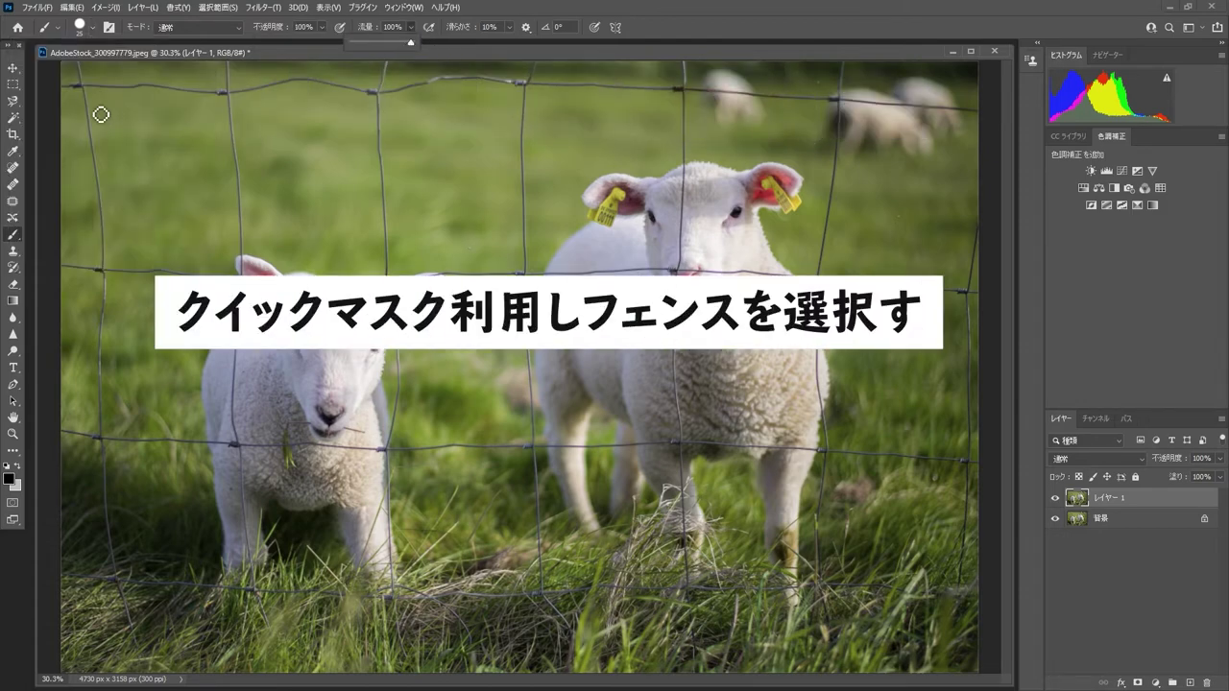
Step: Zoom in on the photo and switch on Quick Mask mode
scroll(92, 103, up, 1)
scroll(92, 104, up, 1)
scroll(92, 104, up, 2)
scroll(92, 104, up, 1)
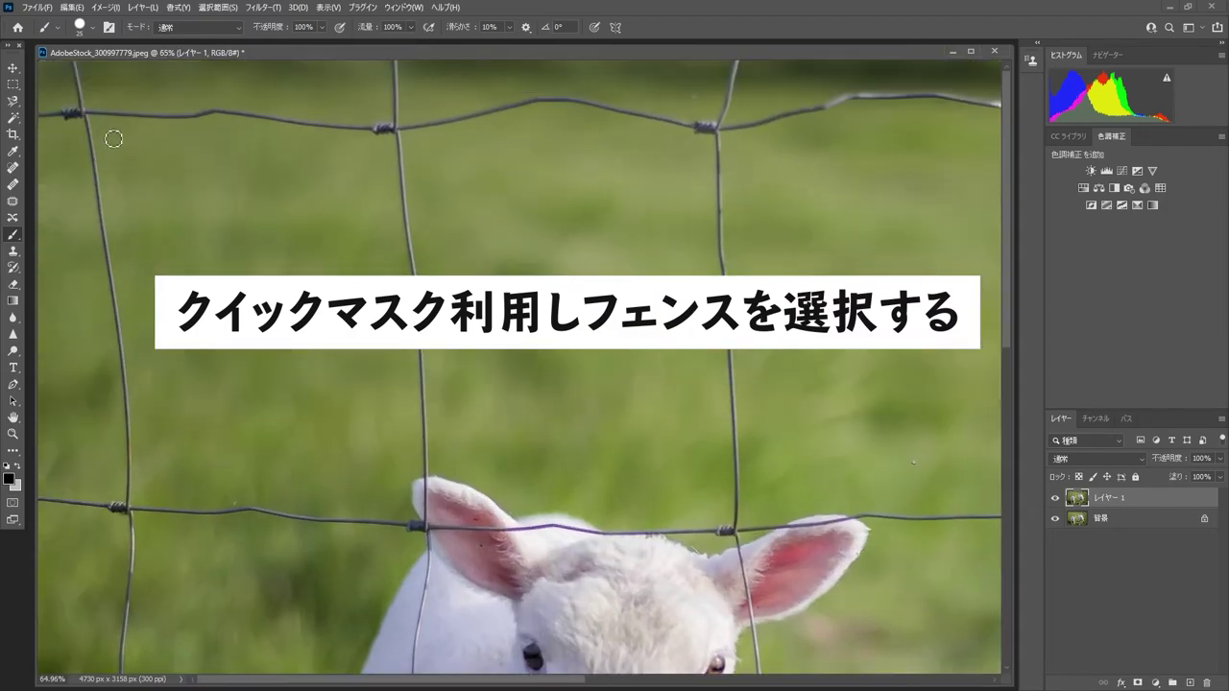
click(12, 503)
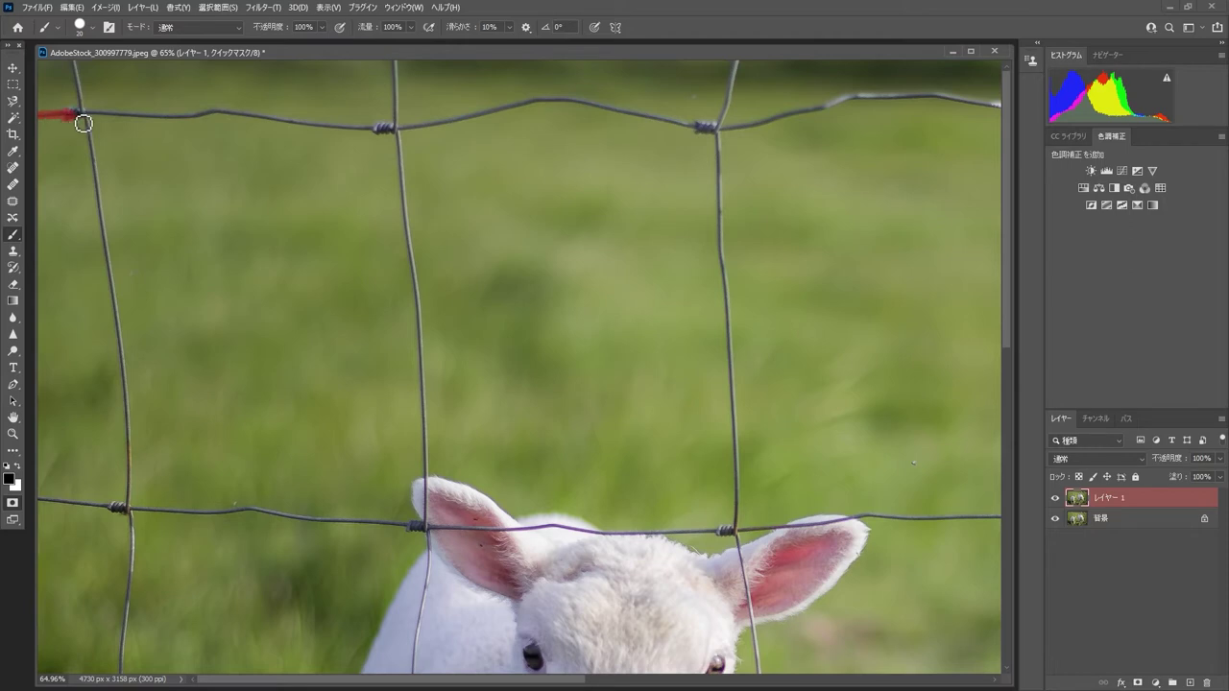
Step: Mask the top fence wire from the left edge across to the right
drag(90, 117, 95, 120)
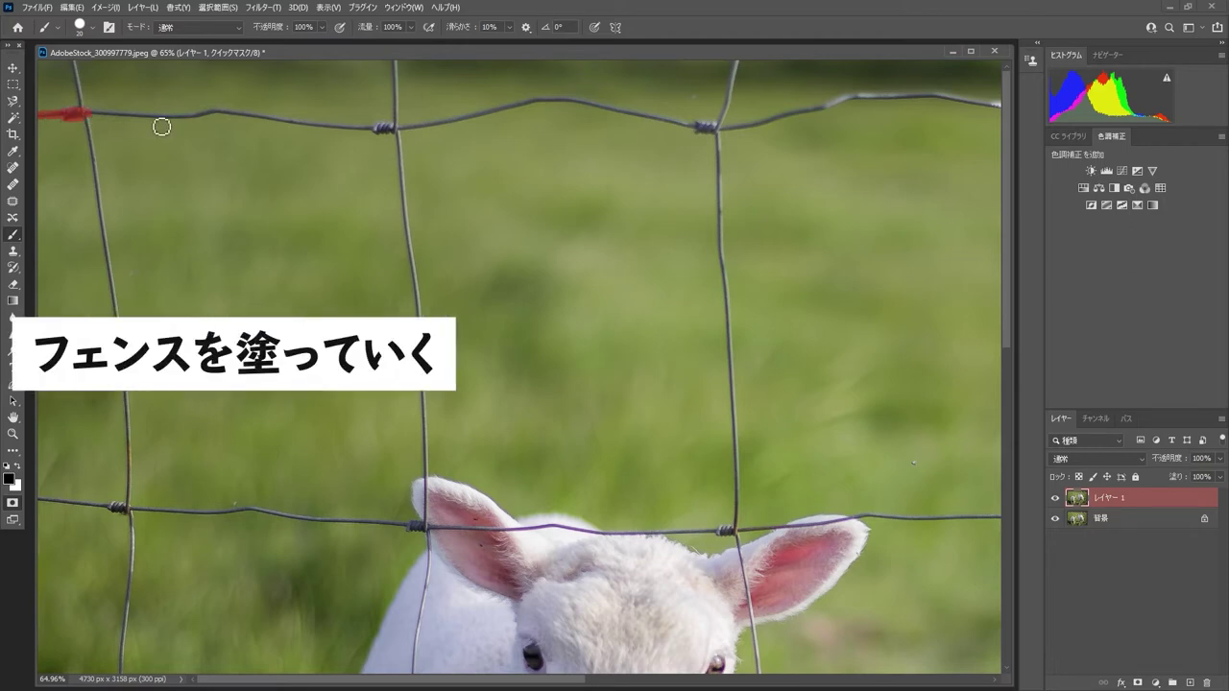
shift+click(214, 113)
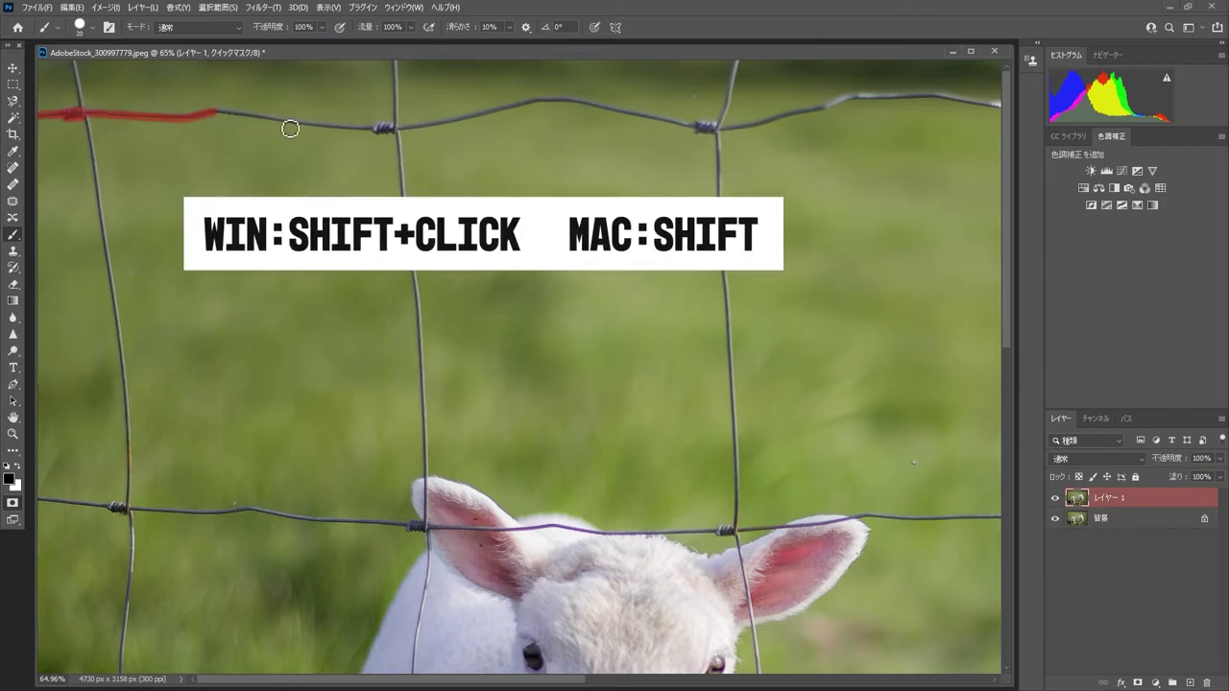
drag(298, 128, 703, 134)
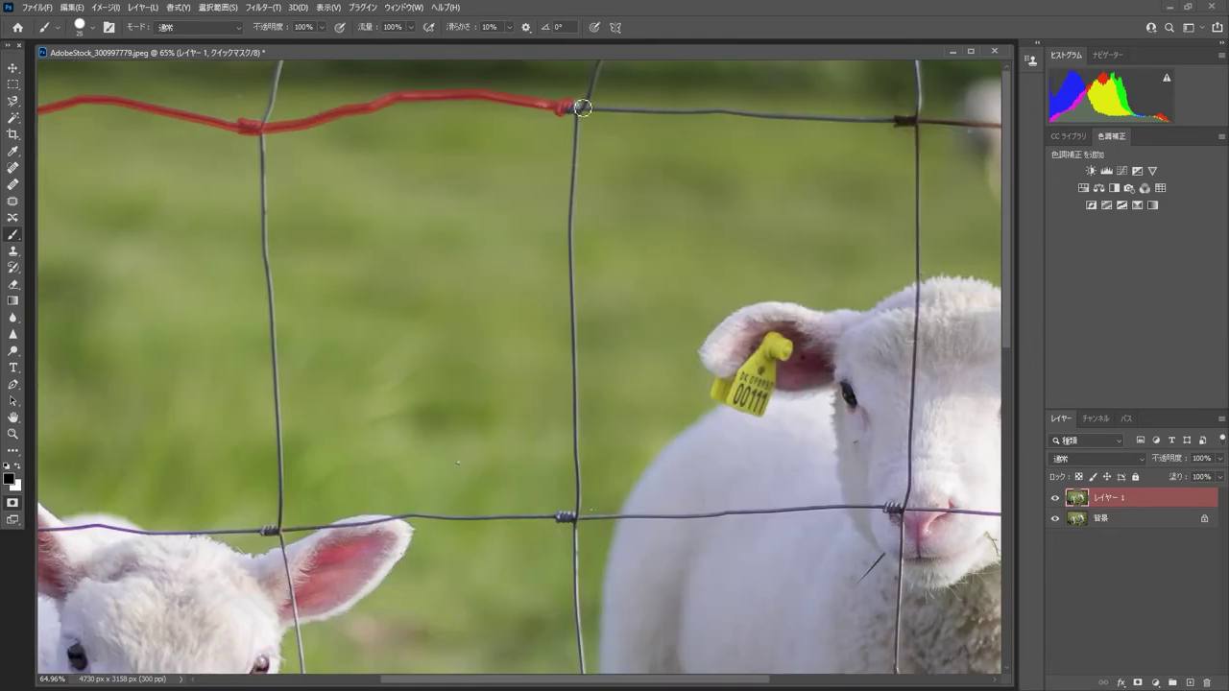
drag(579, 105, 913, 121)
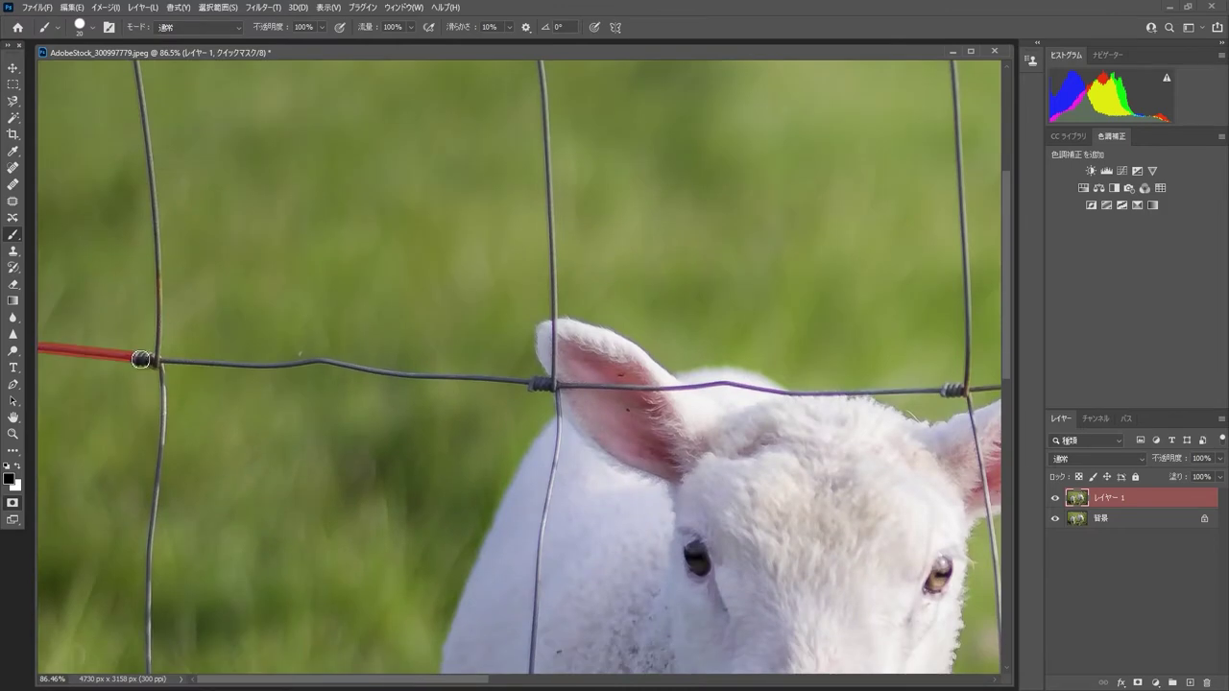
Step: Mask the middle wire across the lambs' heads and noses with a smaller brush
drag(138, 357, 556, 387)
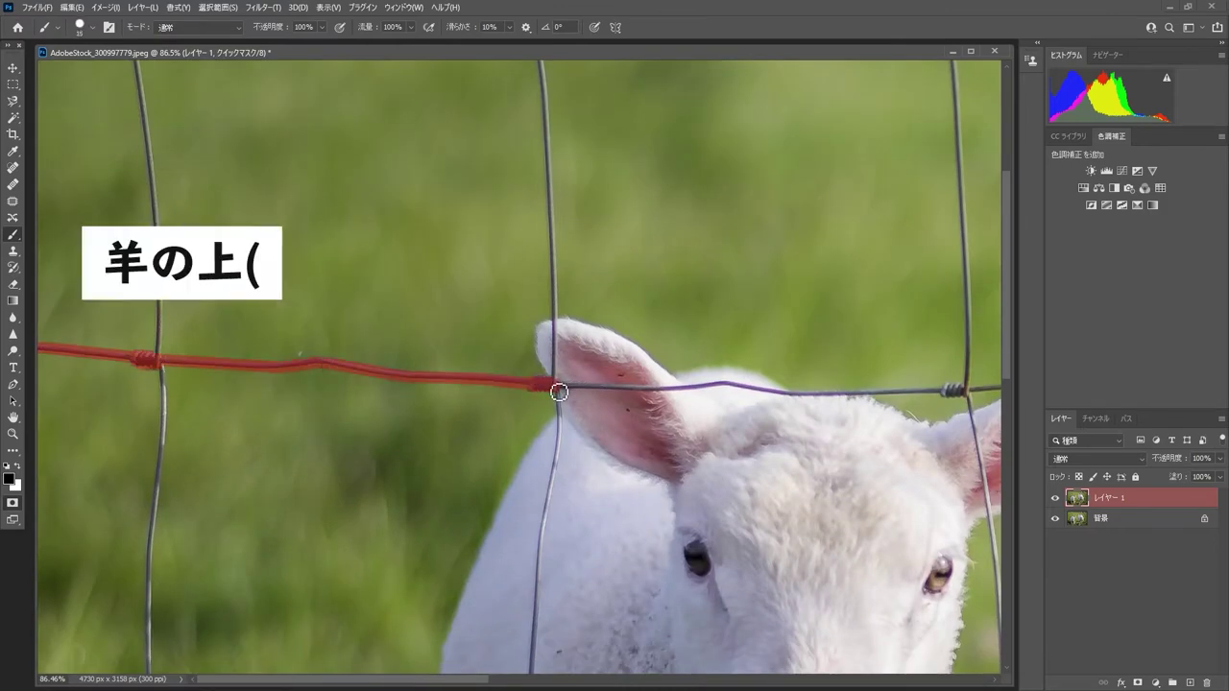
mouse_move(699, 392)
mouse_down()
mouse_move(948, 387)
mouse_move(736, 404)
mouse_move(930, 383)
mouse_move(644, 379)
mouse_up()
drag(645, 383, 761, 385)
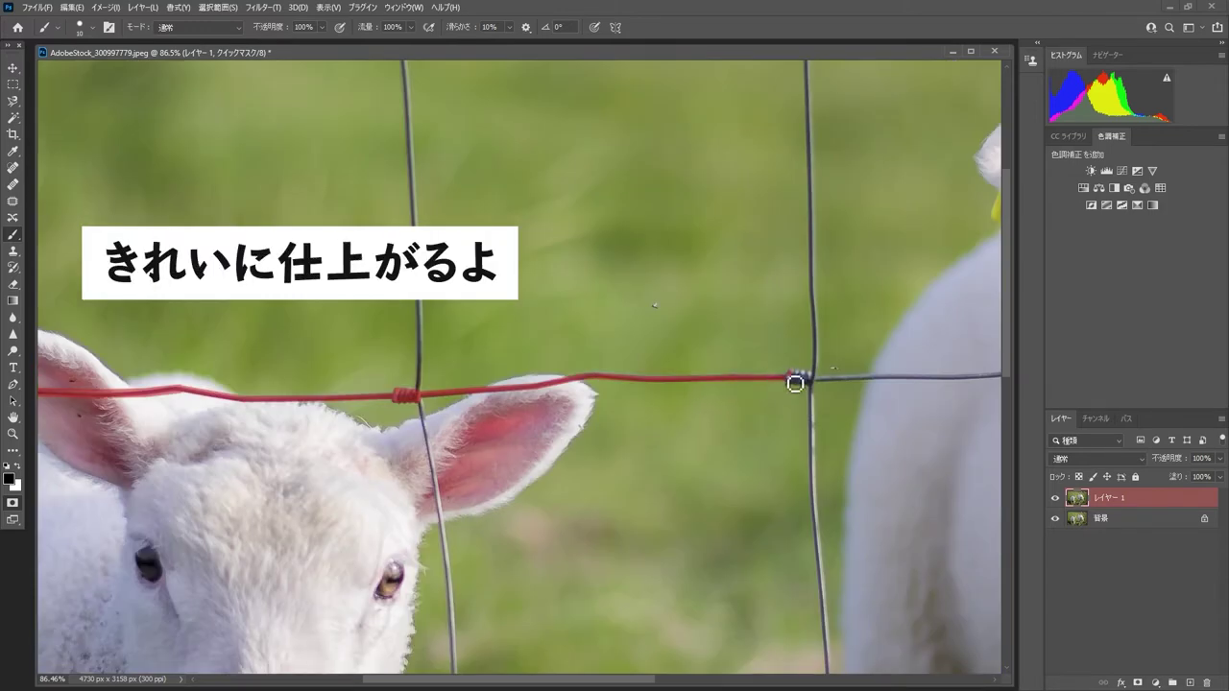
drag(940, 382, 599, 382)
drag(599, 384, 892, 384)
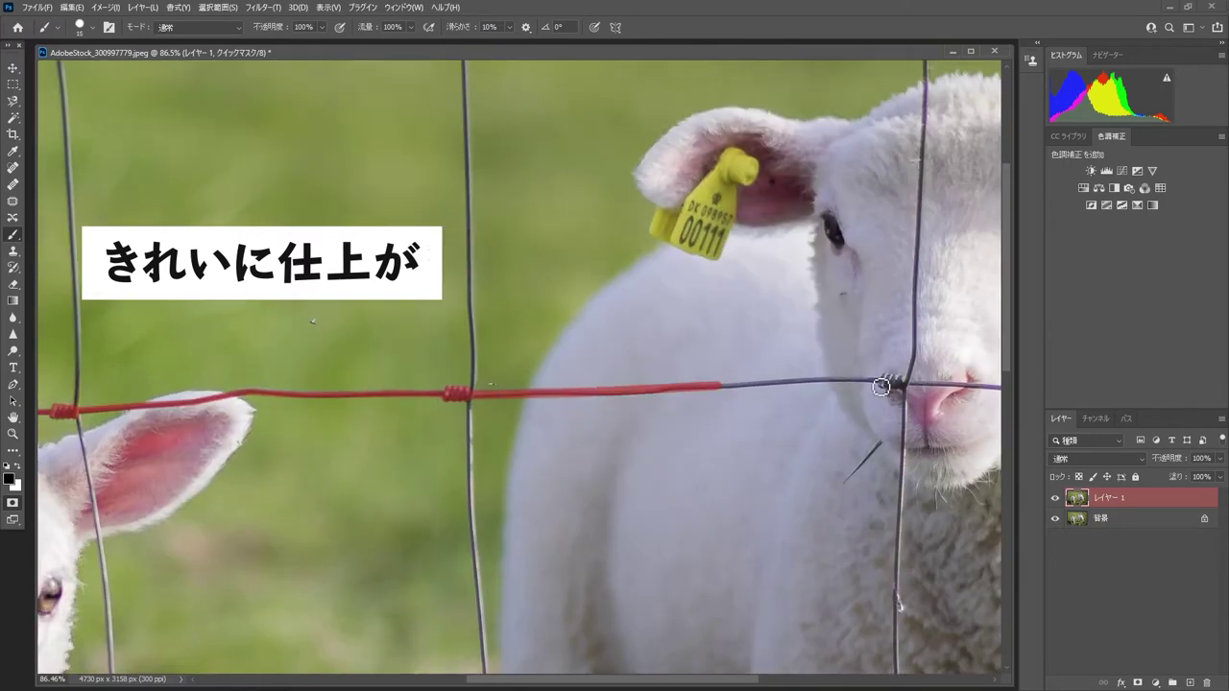
key(bracketleft)
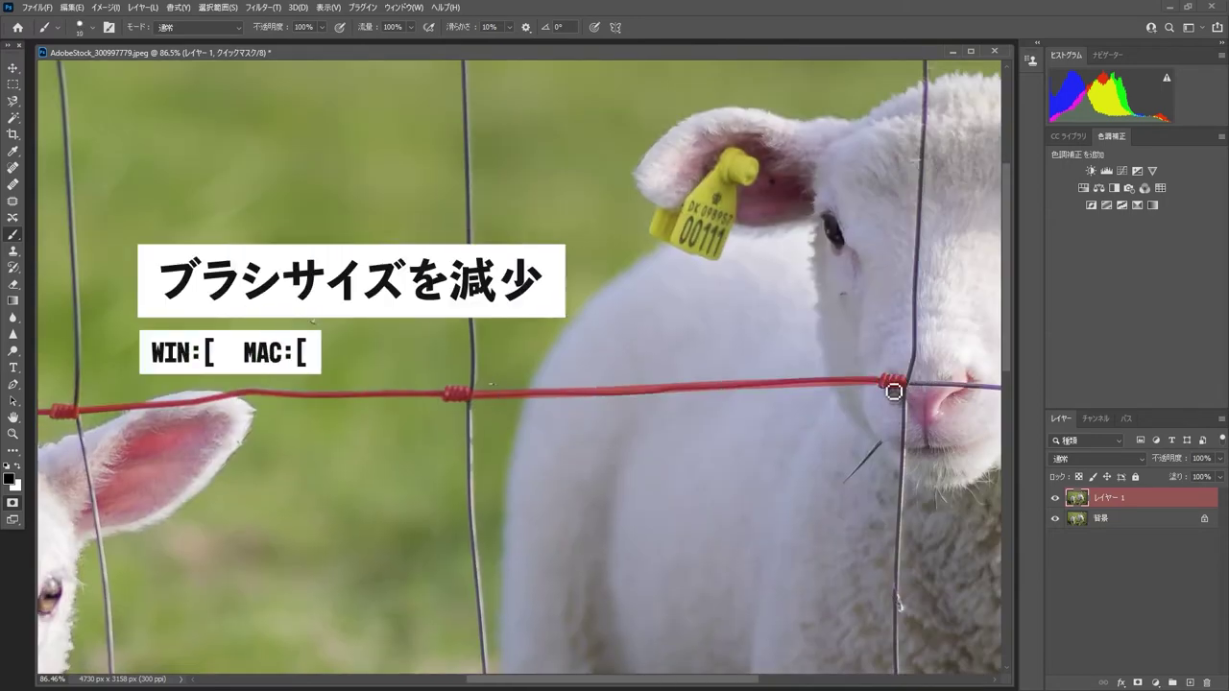
scroll(897, 389, up, 2)
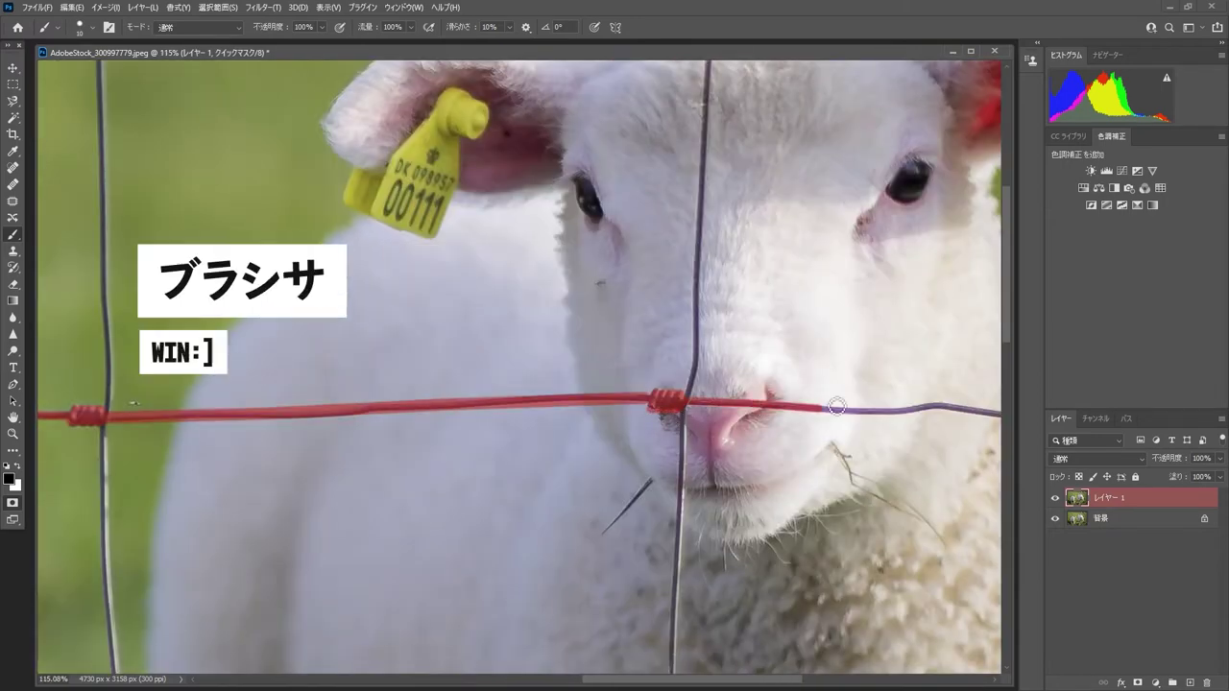
drag(684, 418, 386, 427)
mouse_move(634, 423)
mouse_down()
mouse_move(882, 444)
mouse_move(508, 430)
mouse_up()
mouse_move(521, 431)
mouse_down()
mouse_move(911, 471)
mouse_move(753, 474)
mouse_up()
drag(768, 465, 928, 492)
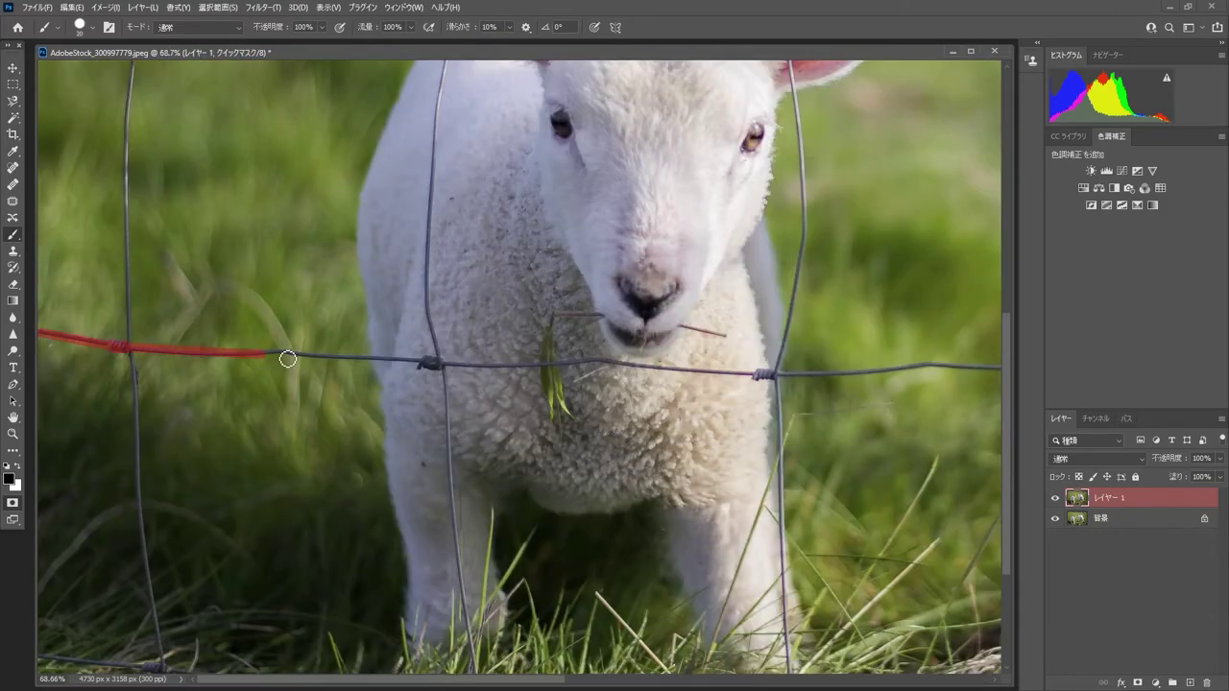
Step: Mask the lower wires across the small lamb's chest, the grass and the diagonal wire
drag(287, 359, 768, 370)
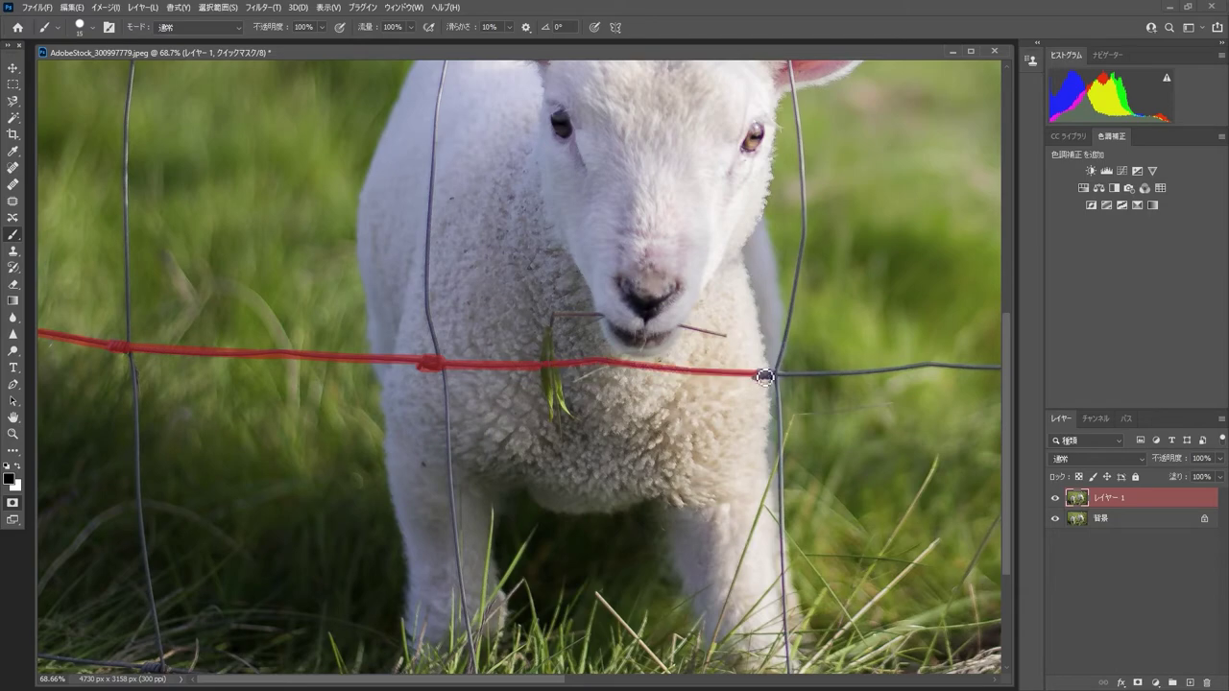
drag(326, 403, 796, 397)
mouse_move(663, 412)
mouse_down()
mouse_move(867, 403)
mouse_move(941, 426)
mouse_up()
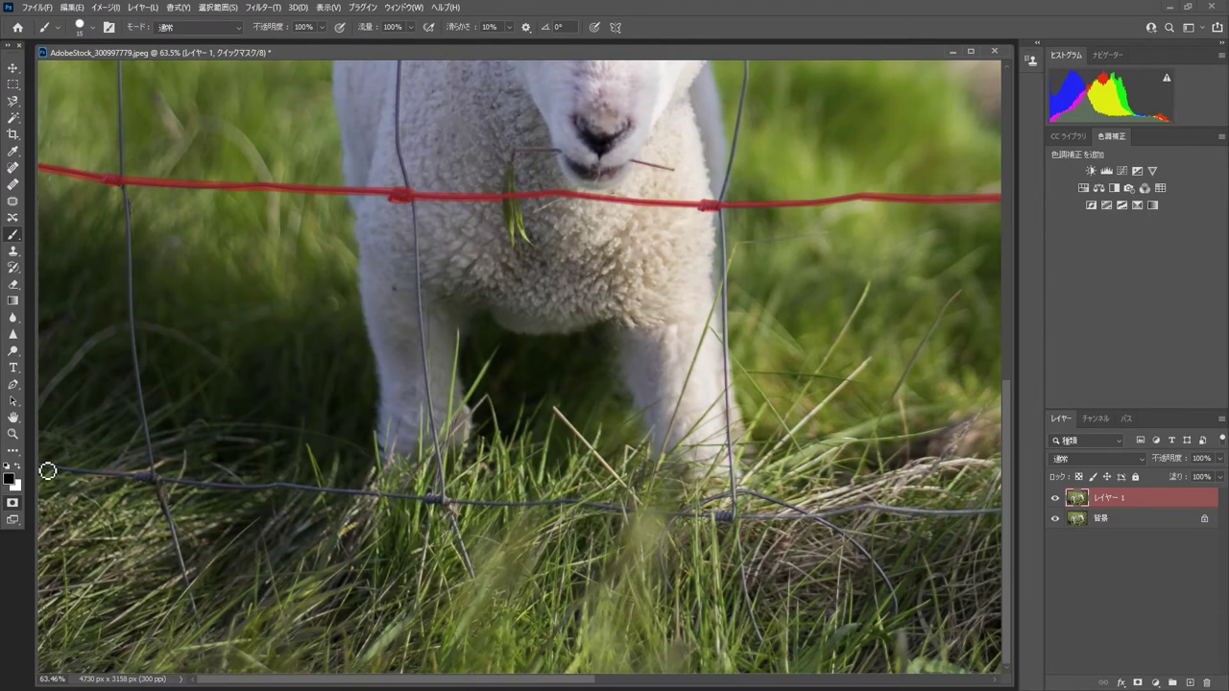
mouse_move(274, 495)
mouse_down()
mouse_move(548, 510)
mouse_move(864, 477)
mouse_up()
mouse_move(447, 579)
mouse_down()
mouse_move(577, 468)
mouse_move(715, 604)
mouse_up()
drag(884, 478, 437, 521)
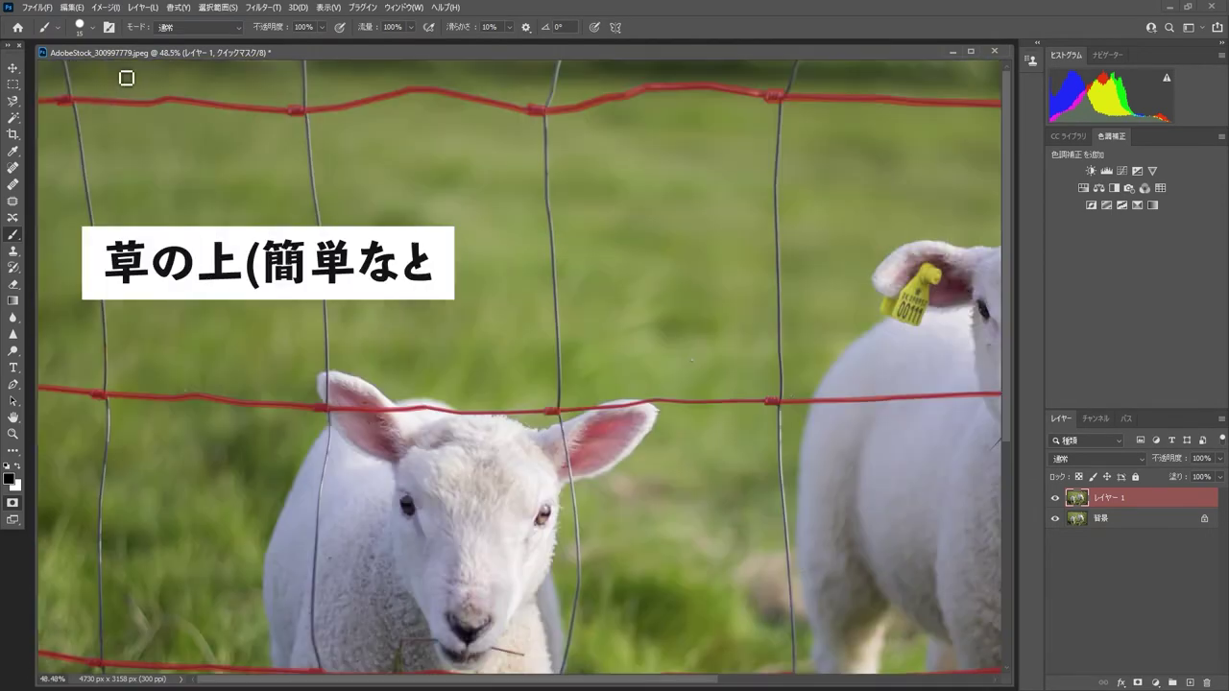
Step: Enlarge the brush and paint the vertical wire in the left grass area
key(bracketright)
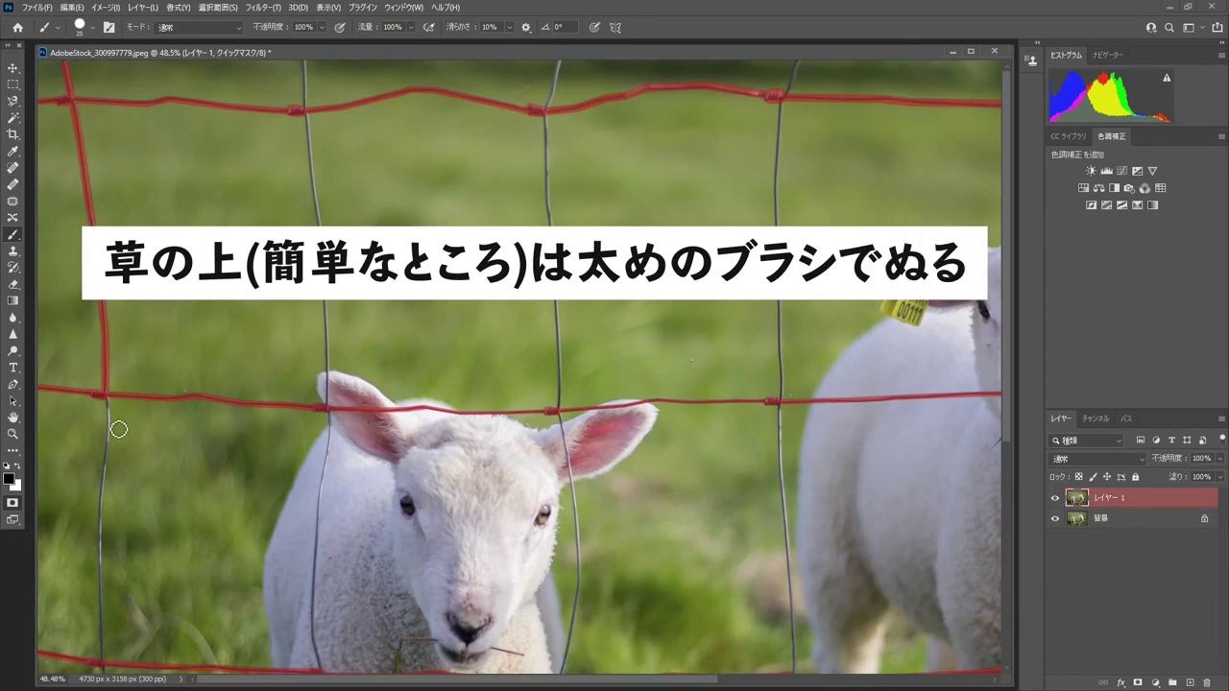
scroll(104, 442, down, 1)
drag(104, 452, 101, 372)
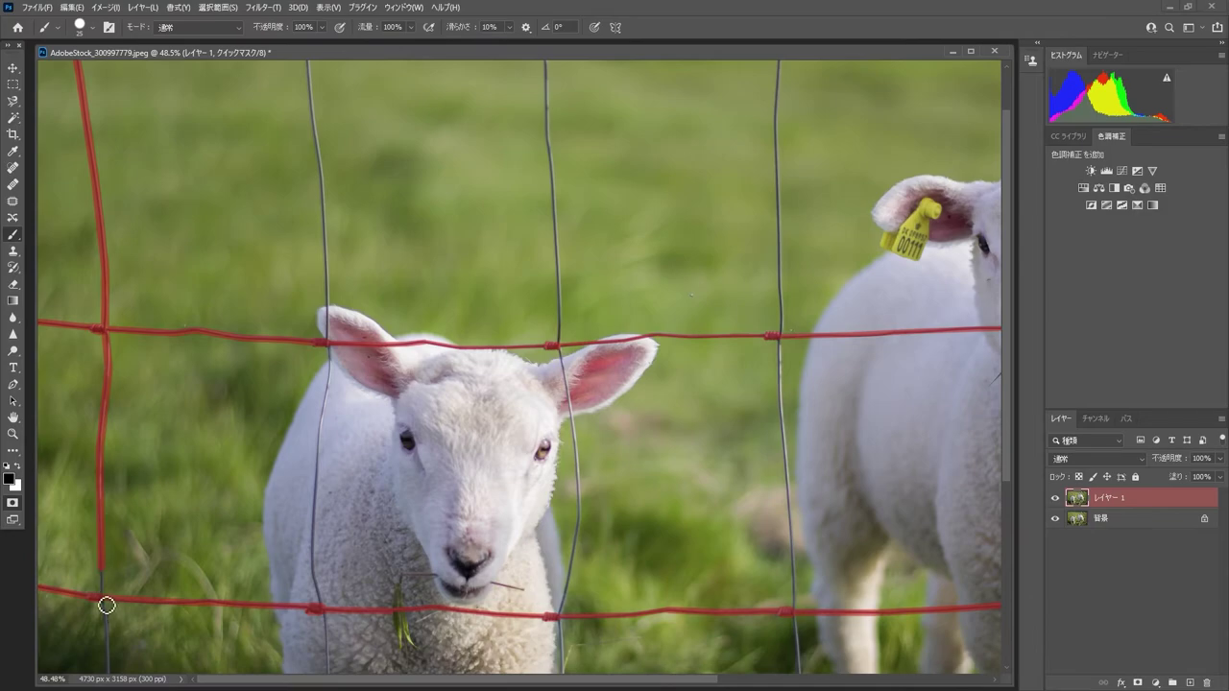
scroll(106, 461, down, 3)
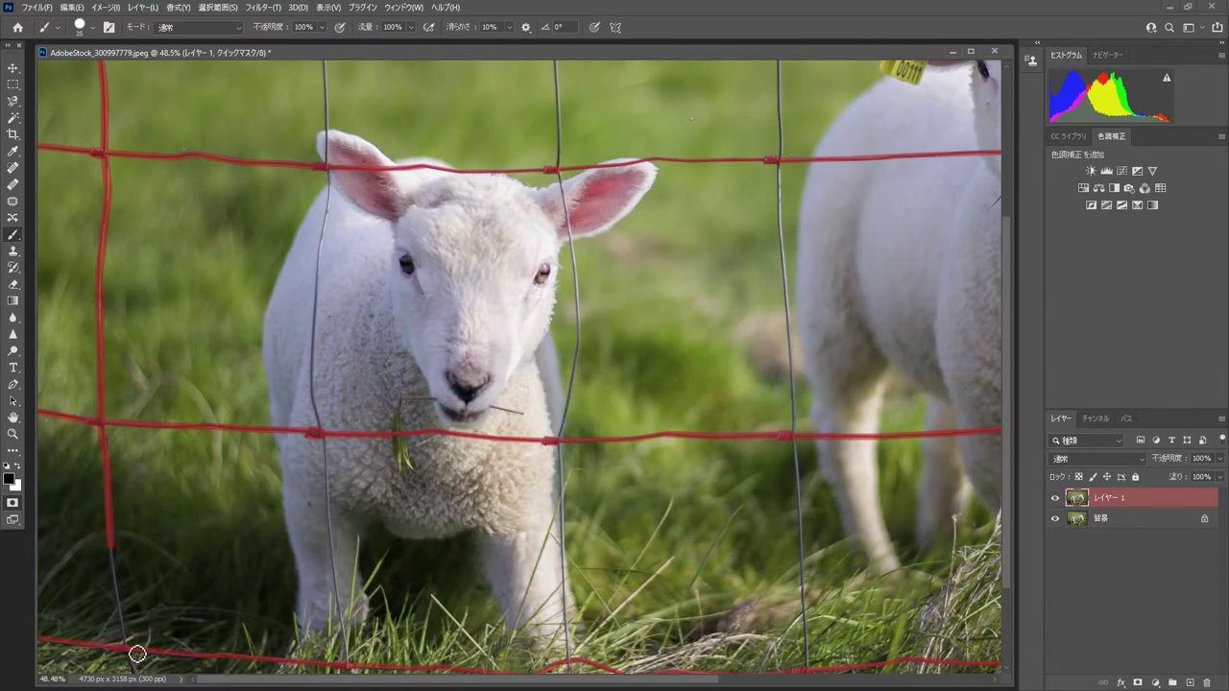
Step: With a smaller brush, mask the left-side vertical wires from top down into the grass
key(bracketleft)
scroll(308, 64, up, 4)
drag(307, 65, 329, 384)
scroll(328, 384, up, 2)
drag(293, 485, 312, 317)
scroll(317, 384, down, 5)
scroll(324, 431, down, 2)
drag(355, 385, 364, 589)
scroll(508, 630, right, 3)
drag(444, 484, 452, 633)
scroll(457, 140, up, 2)
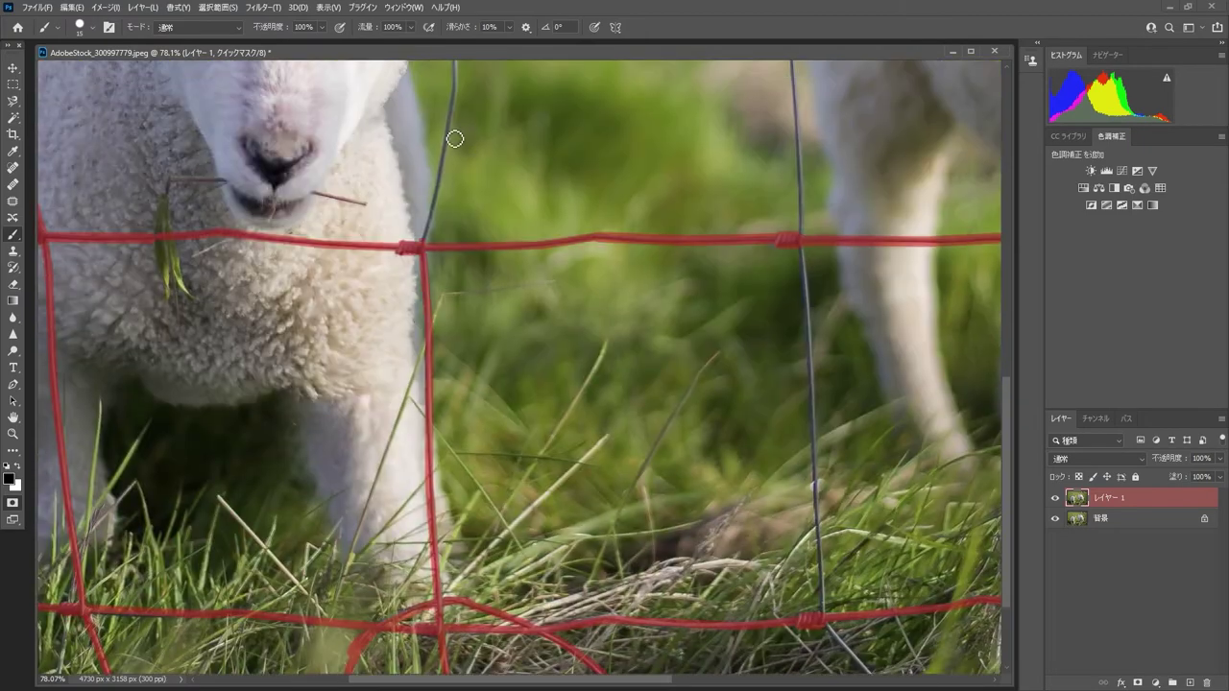
scroll(457, 140, up, 5)
drag(433, 282, 397, 178)
scroll(398, 179, up, 3)
drag(412, 241, 418, 370)
drag(418, 391, 451, 426)
scroll(450, 425, up, 3)
Step: Mask the vertical wires among the grass and legs up to the lamb's chest
drag(437, 576, 438, 269)
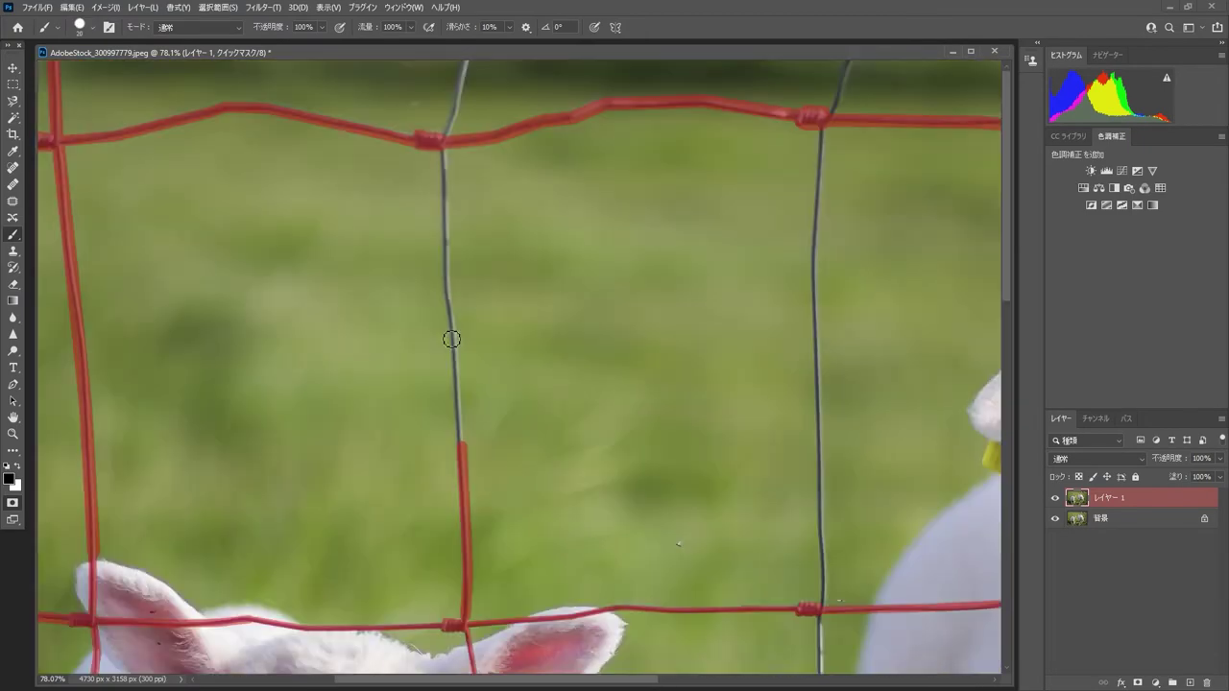
scroll(771, 121, right, 1)
scroll(771, 121, down, 3)
drag(706, 300, 707, 429)
scroll(701, 431, down, 5)
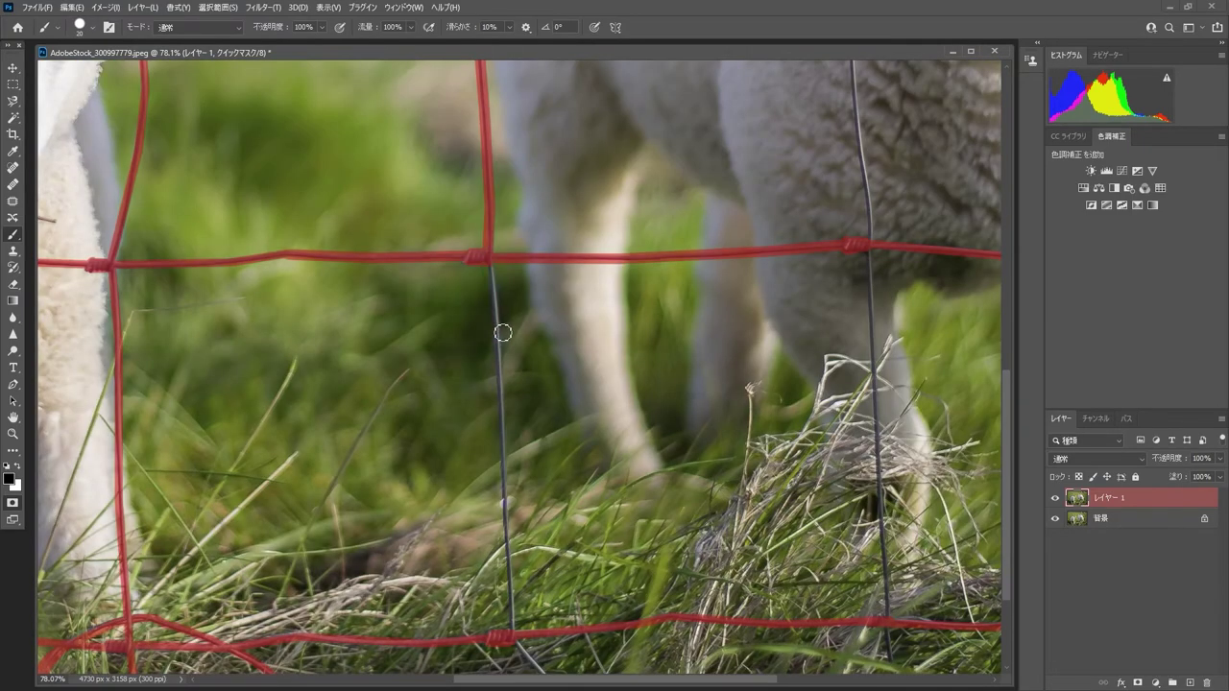
drag(492, 277, 512, 591)
scroll(511, 590, up, 3)
scroll(499, 537, up, 3)
scroll(581, 403, up, 3)
scroll(581, 422, up, 1)
Step: Mask the vertical wire past the lamb's face and nose, plus the right-hand wire
drag(581, 423, 568, 267)
drag(575, 171, 576, 63)
scroll(572, 144, up, 3)
scroll(574, 202, up, 3)
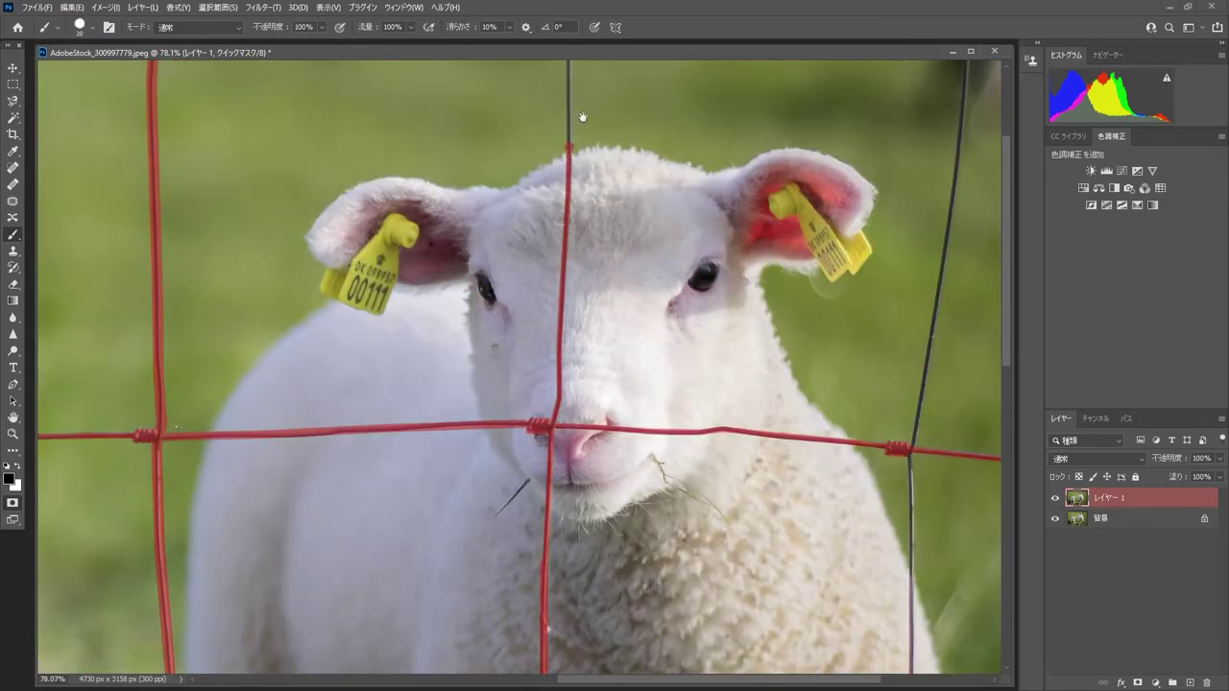
scroll(573, 149, down, 3)
scroll(746, 340, right, 1)
drag(746, 340, 742, 615)
scroll(741, 615, down, 3)
scroll(742, 539, down, 2)
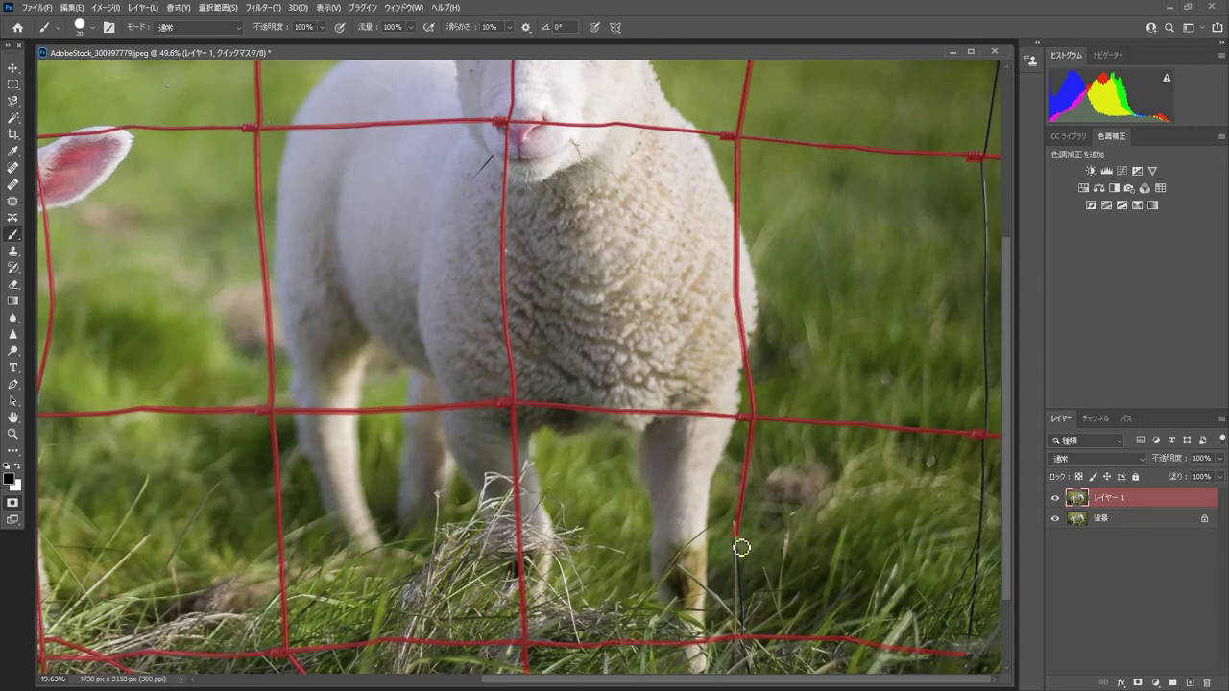
scroll(985, 489, down, 2)
scroll(993, 541, up, 5)
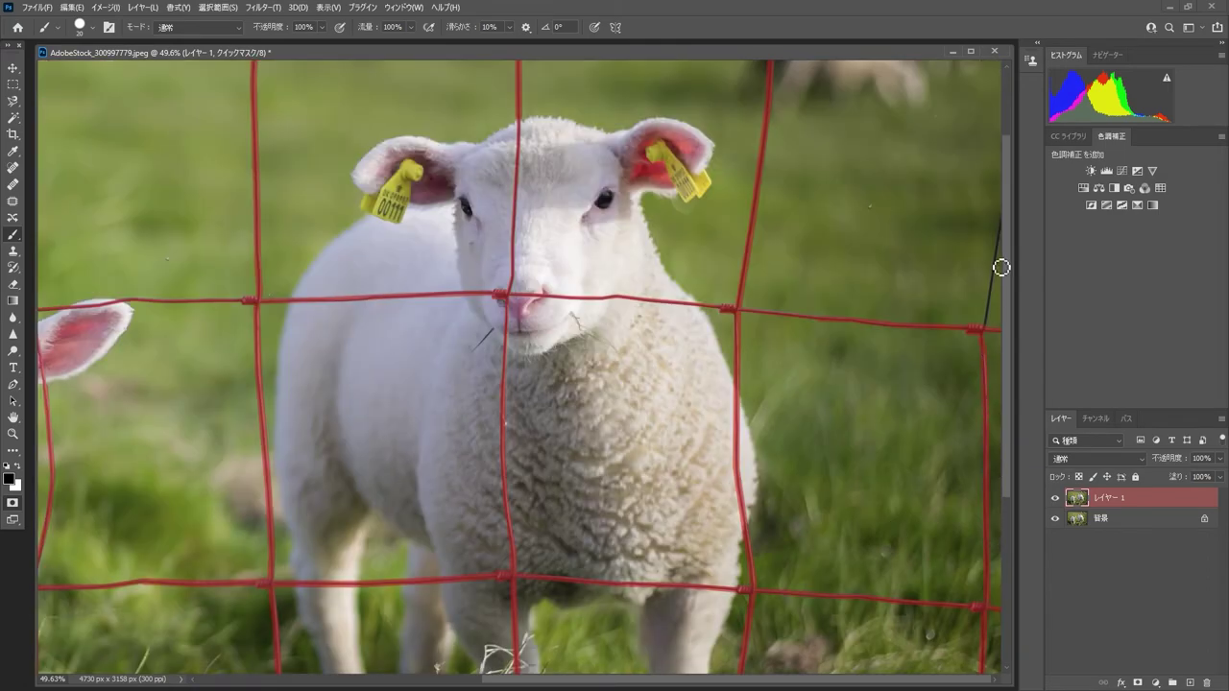
scroll(998, 288, down, 2)
scroll(966, 343, down, 2)
scroll(986, 348, down, 2)
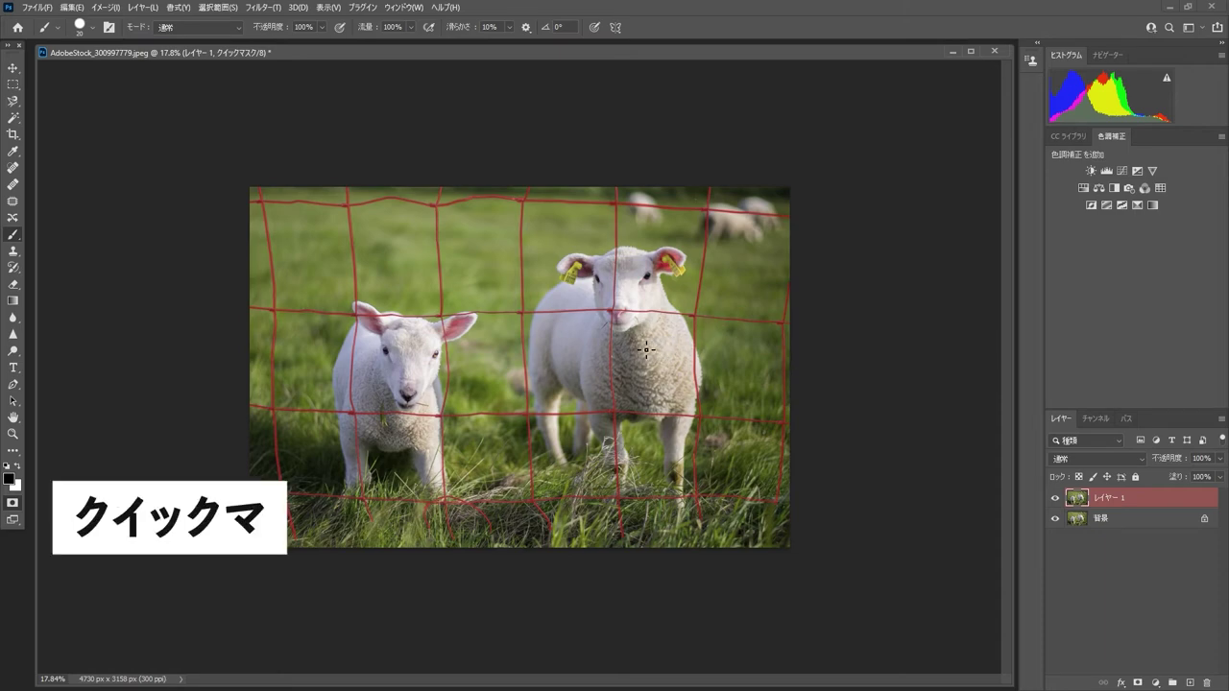
Step: Exit Quick Mask and invert the selection so only the fence wires are selected
scroll(615, 398, up, 1)
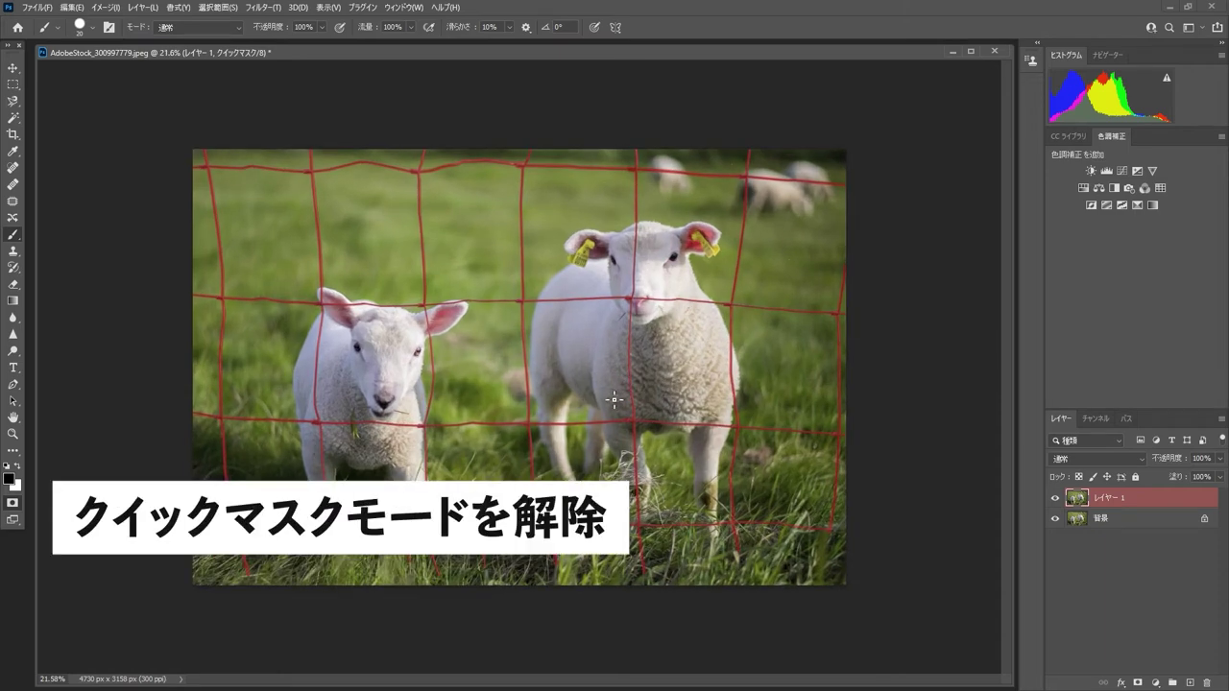
click(13, 503)
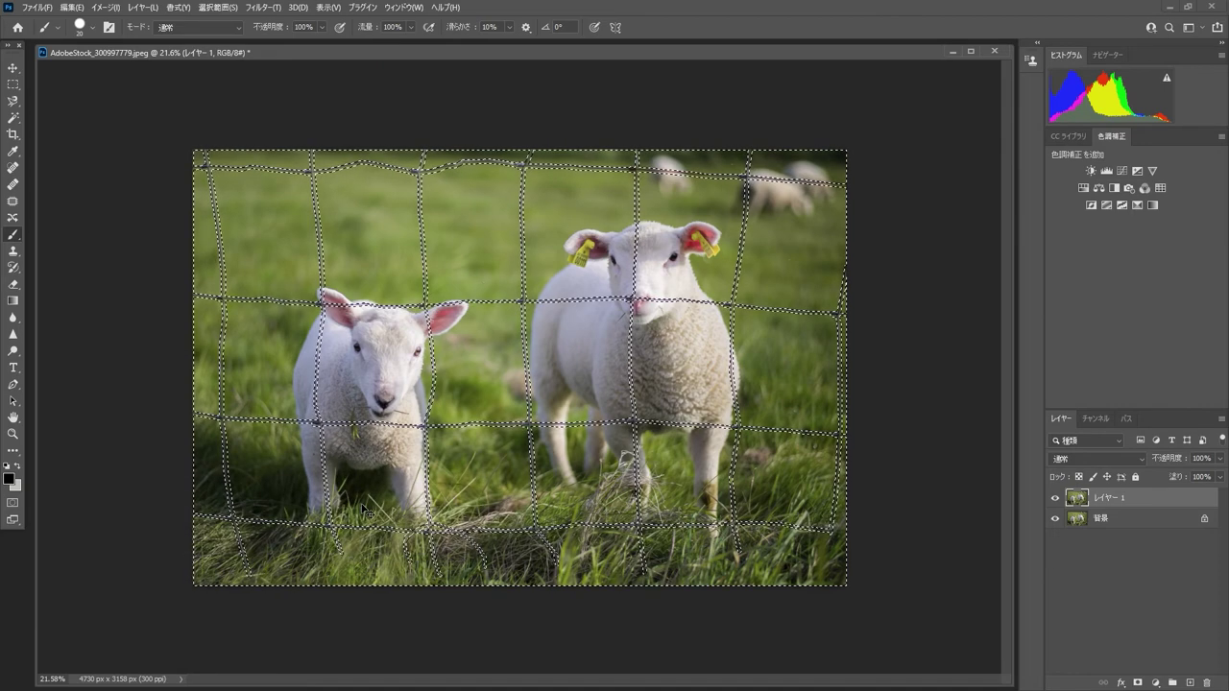
key(ctrl+shift+i)
click(71, 7)
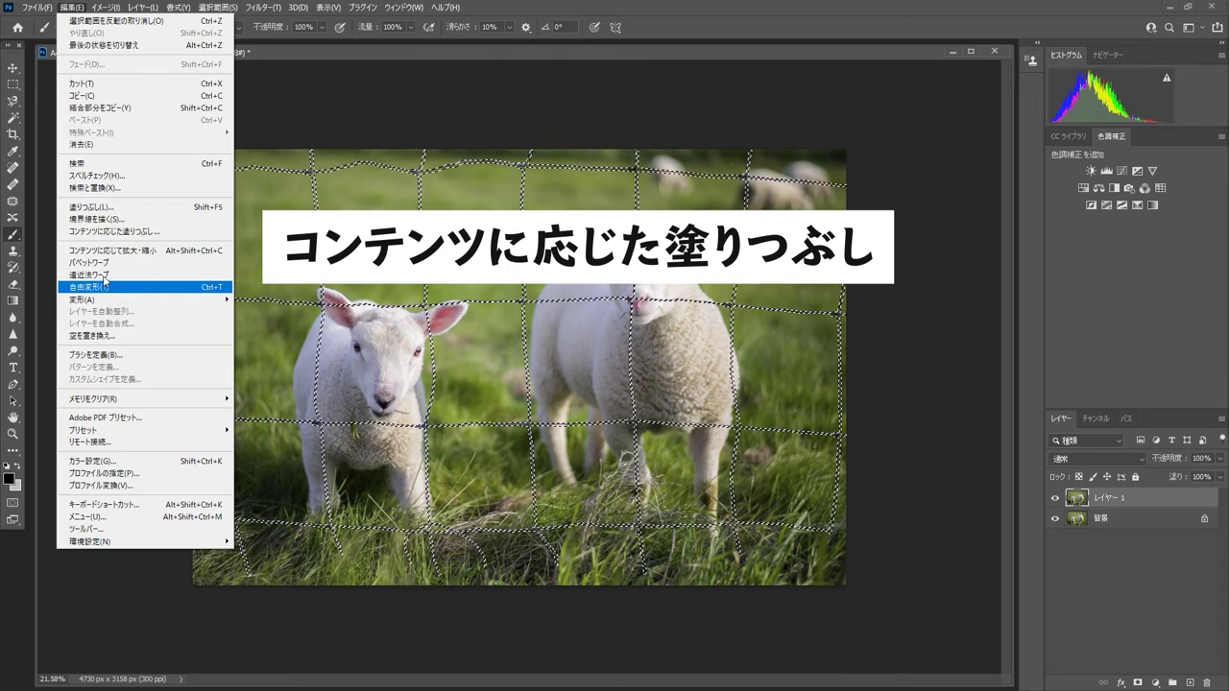
Step: Apply Content-Aware Fill to the fence selection with default settings, output to a new layer
click(111, 234)
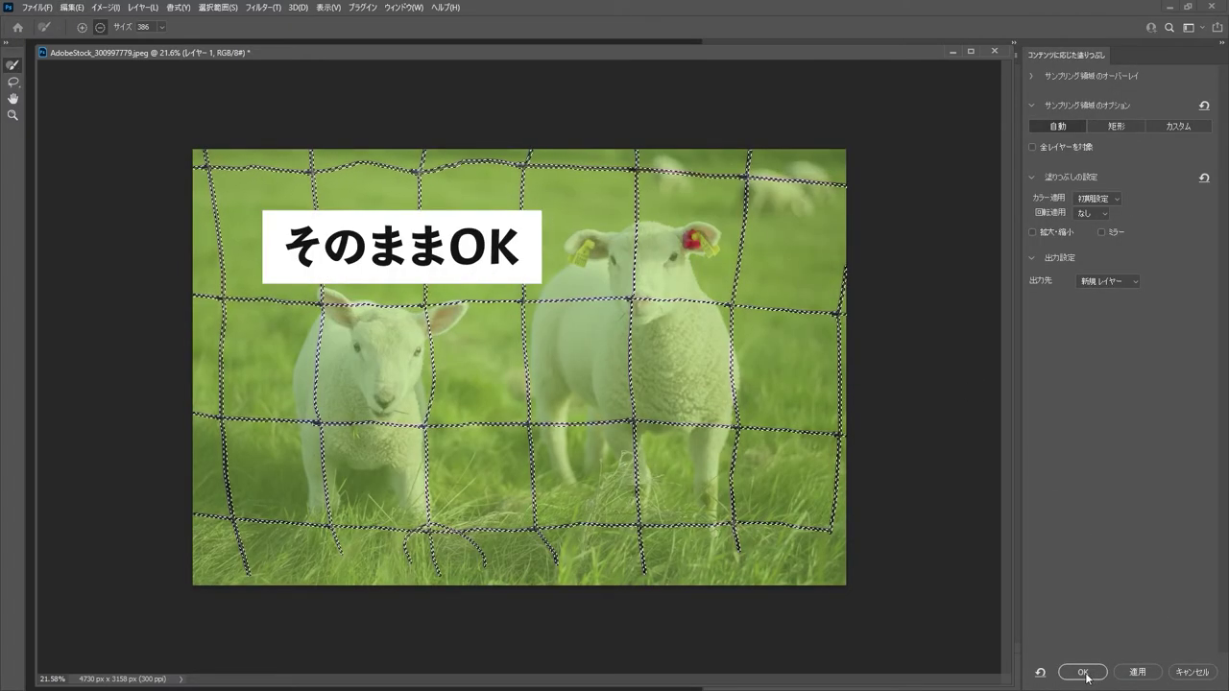
click(1084, 673)
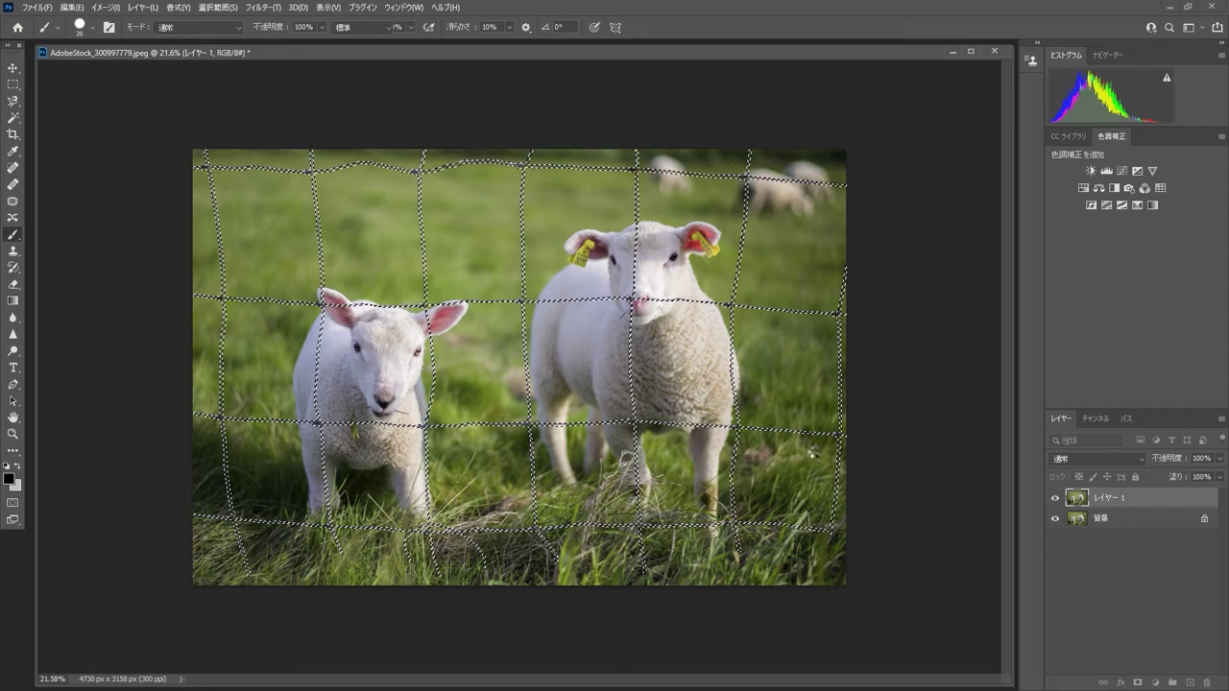
Step: Deselect, toggle the fill layer on and off to compare, then merge it into レイヤー 1
key(ctrl+j)
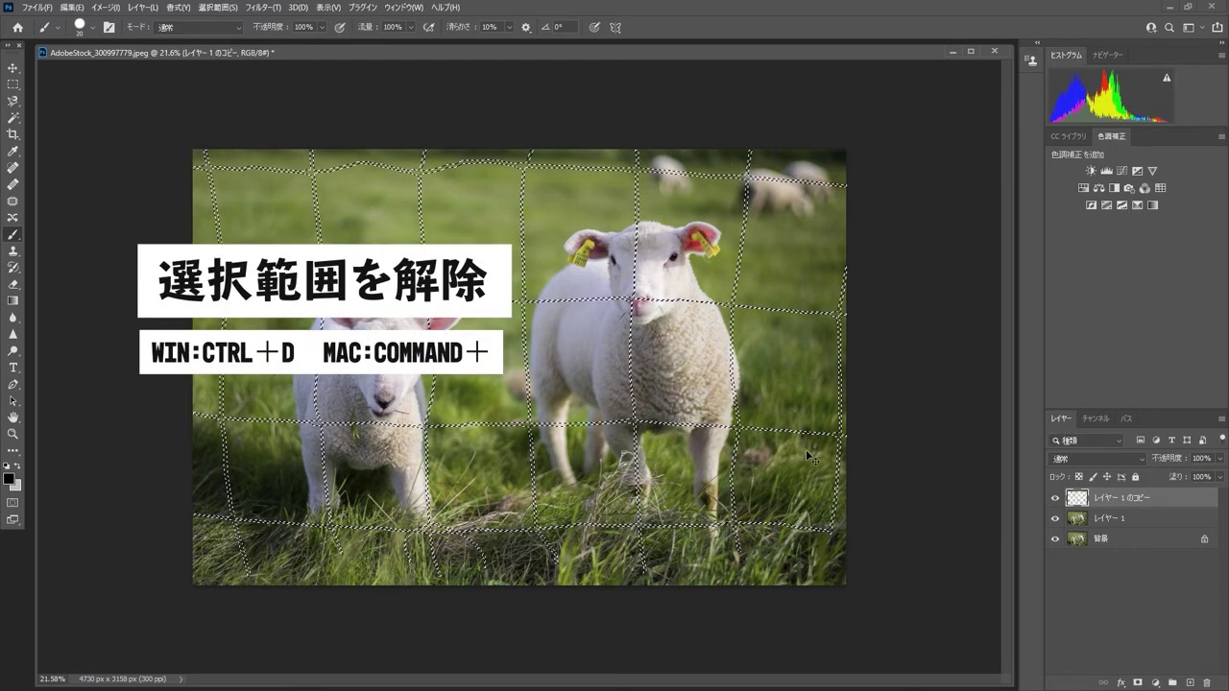
key(ctrl+d)
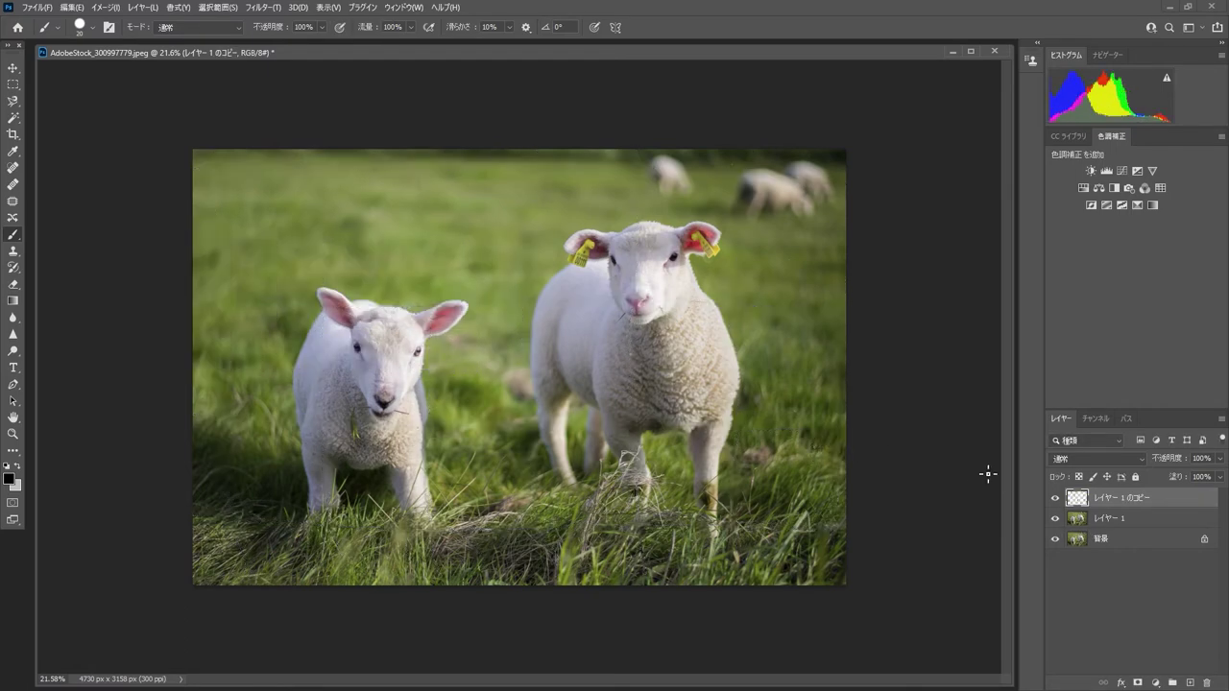
click(1056, 497)
click(1058, 497)
click(1057, 498)
click(1058, 497)
click(1057, 497)
click(1057, 497)
scroll(425, 153, up, 5)
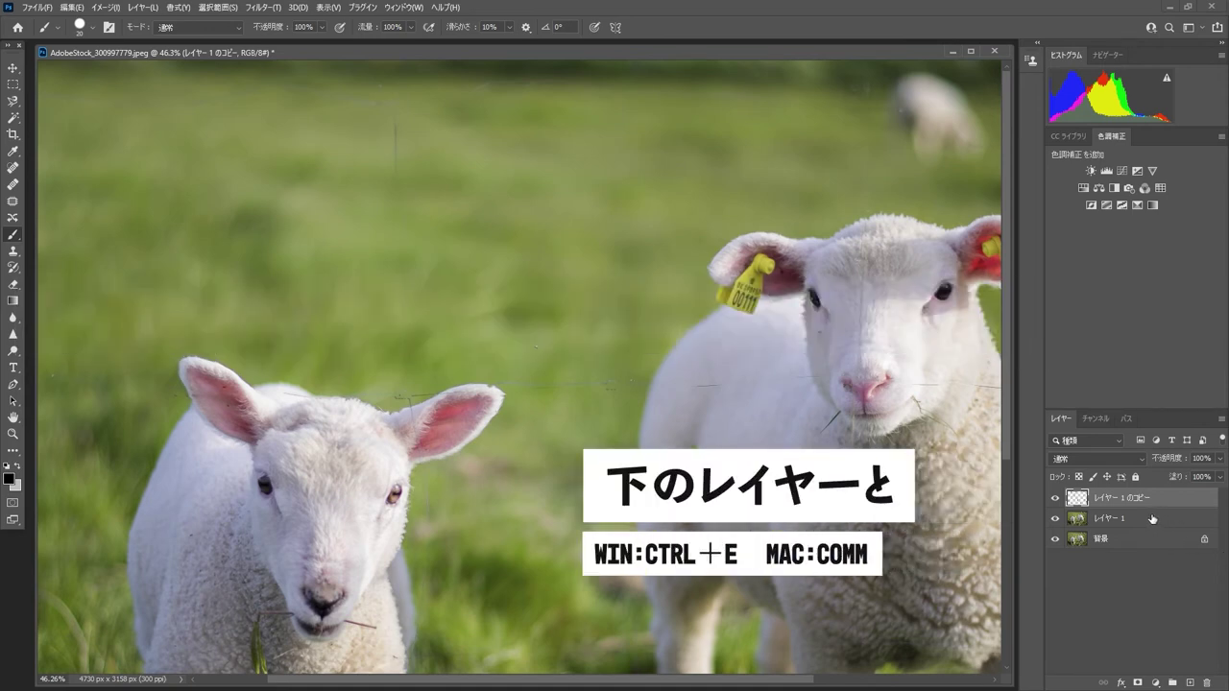
key(ctrl+e)
drag(441, 204, 443, 222)
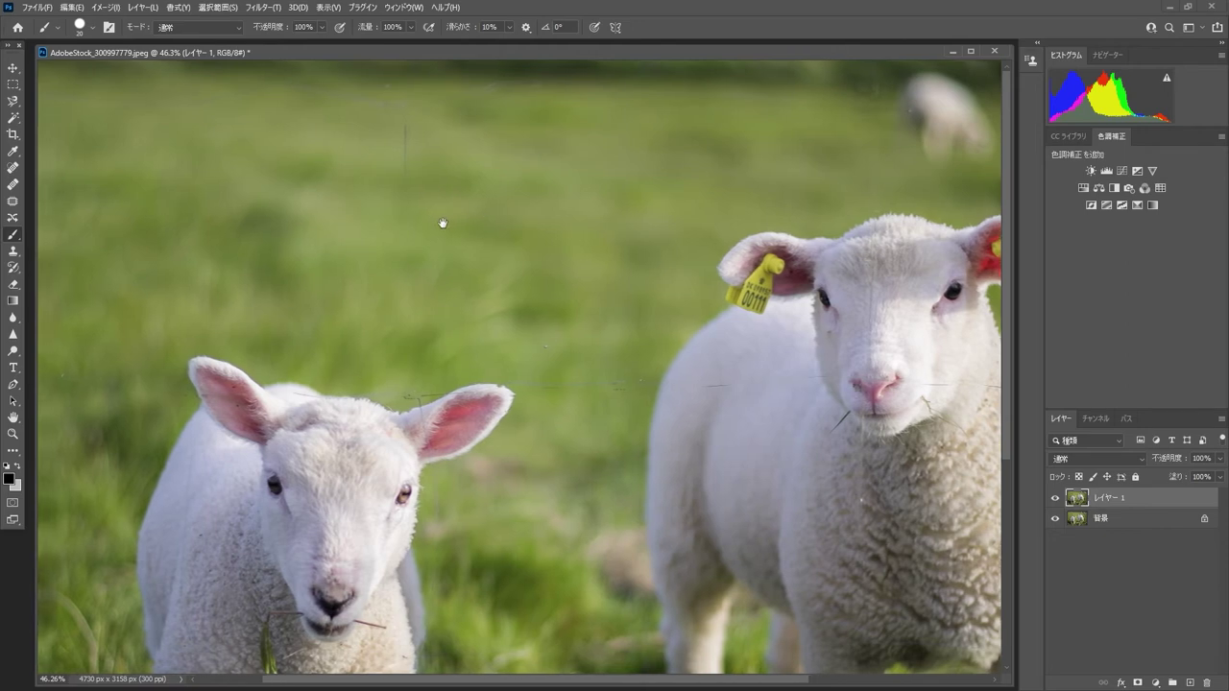
Step: Spot-heal the leftover fence lines and stray line in the grass
key(j)
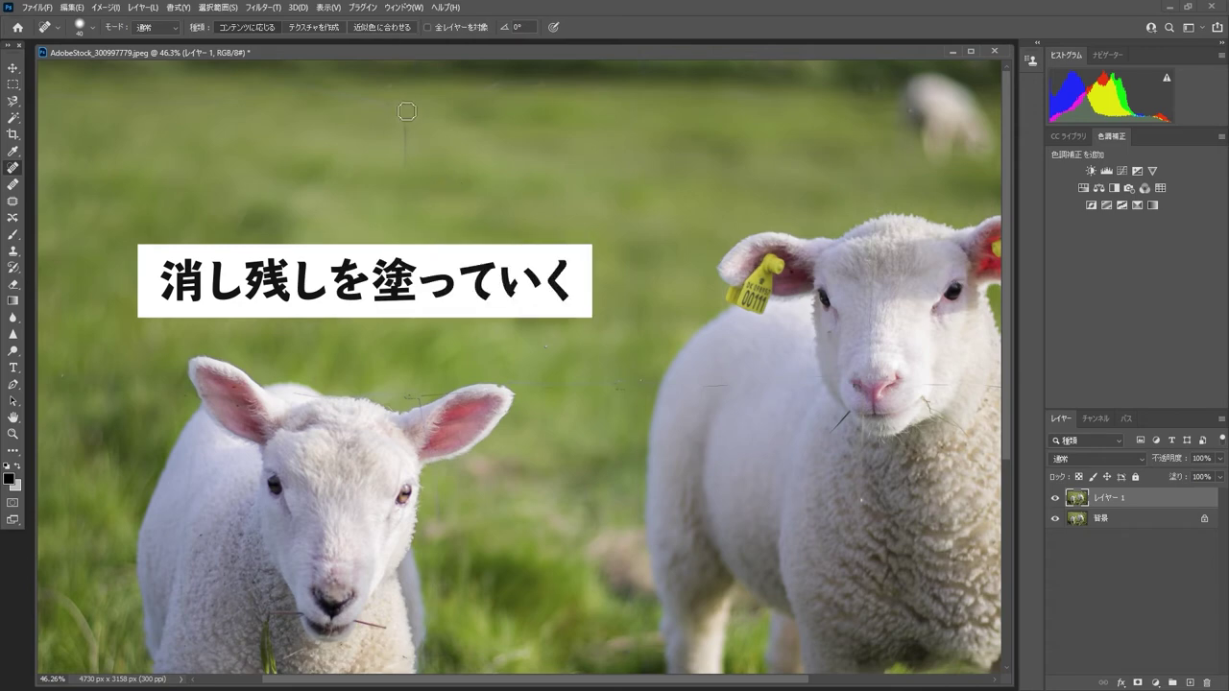
drag(407, 120, 406, 176)
drag(395, 390, 408, 323)
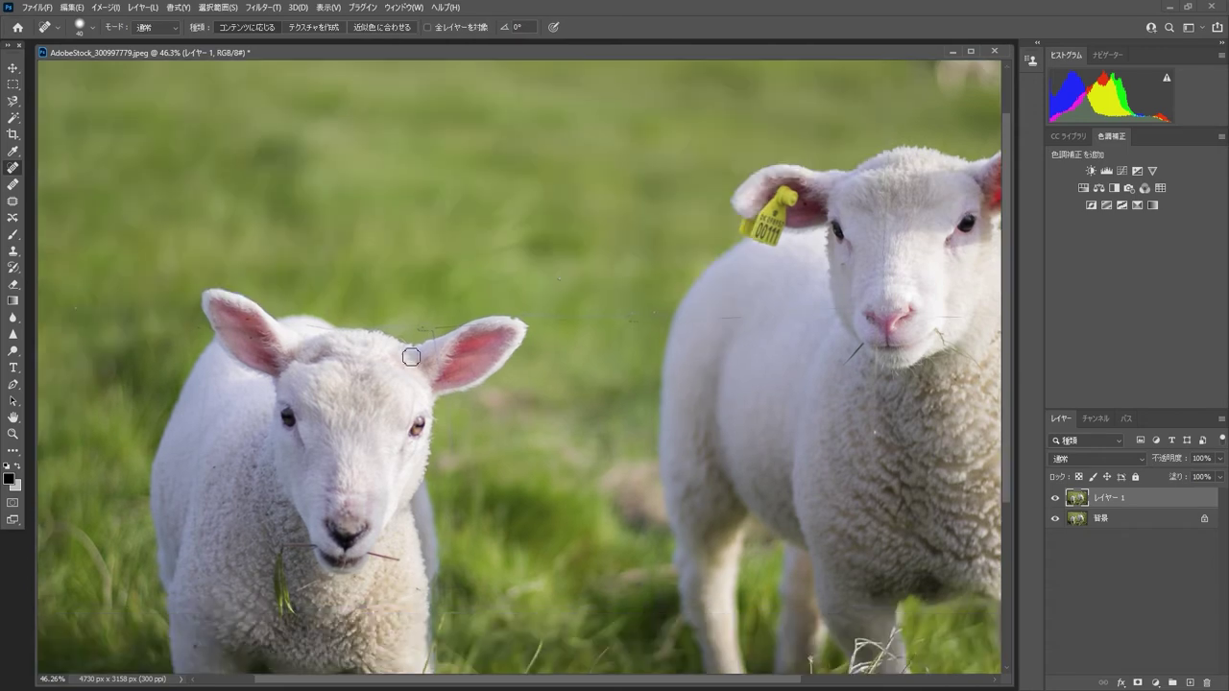
drag(682, 315, 524, 317)
drag(808, 326, 572, 292)
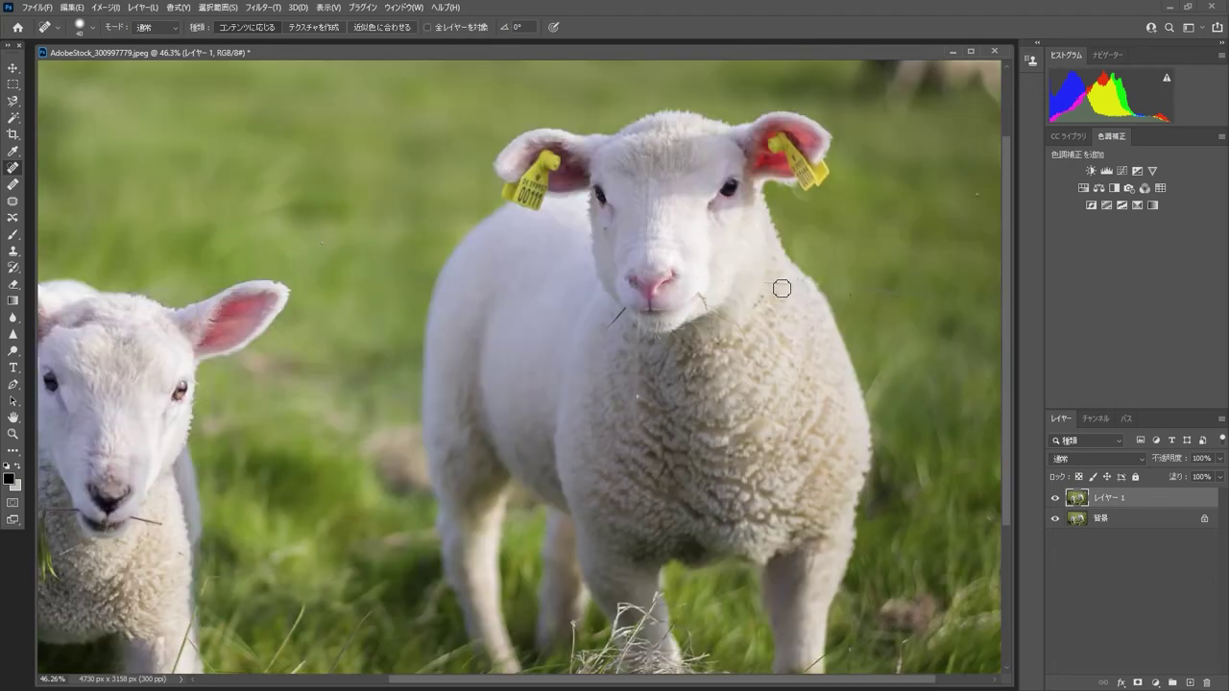
Step: Heal fence traces on the lamb's forehead, around its ear base, and in the background
scroll(807, 300, right, 2)
drag(601, 235, 599, 115)
scroll(592, 338, down, 1)
scroll(562, 404, down, 2)
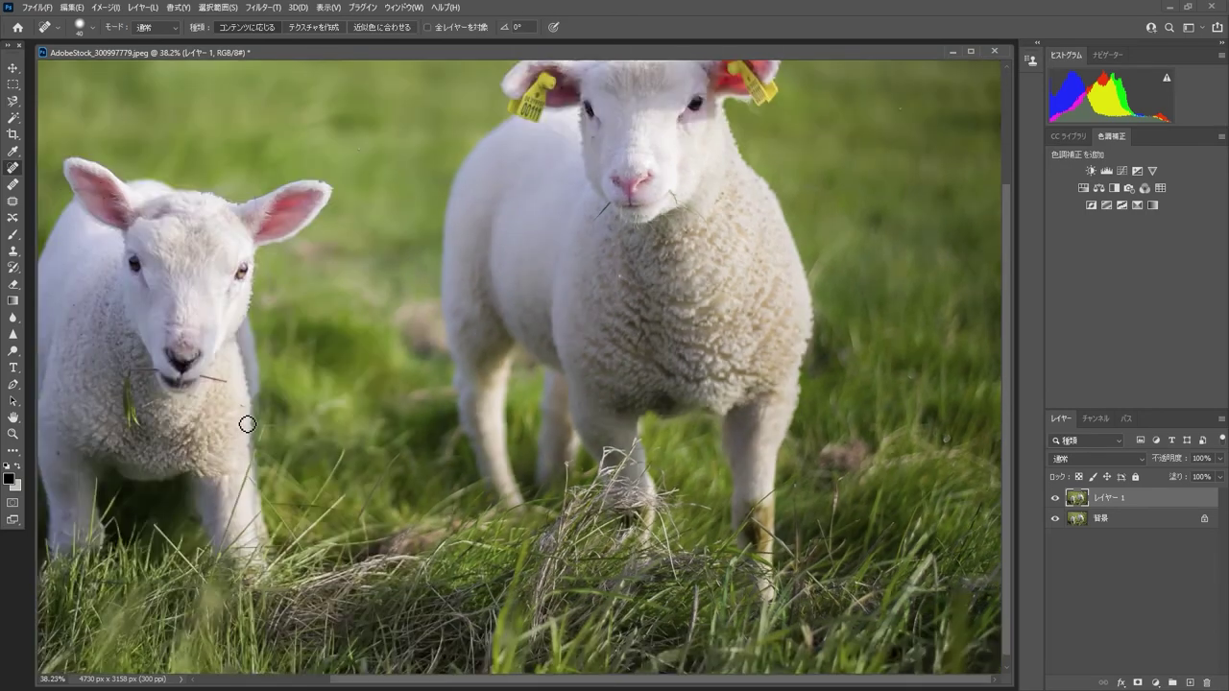
scroll(247, 420, down, 2)
scroll(282, 250, up, 5)
drag(396, 243, 370, 243)
drag(363, 248, 302, 246)
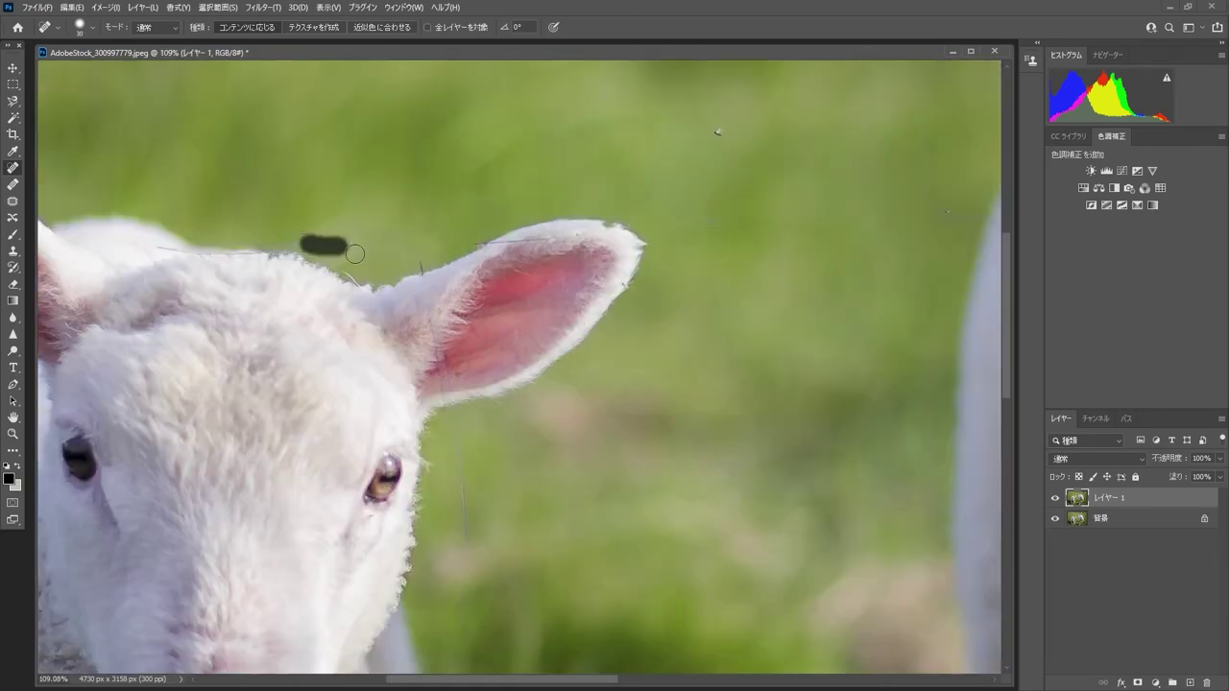
drag(161, 248, 259, 262)
drag(420, 260, 427, 279)
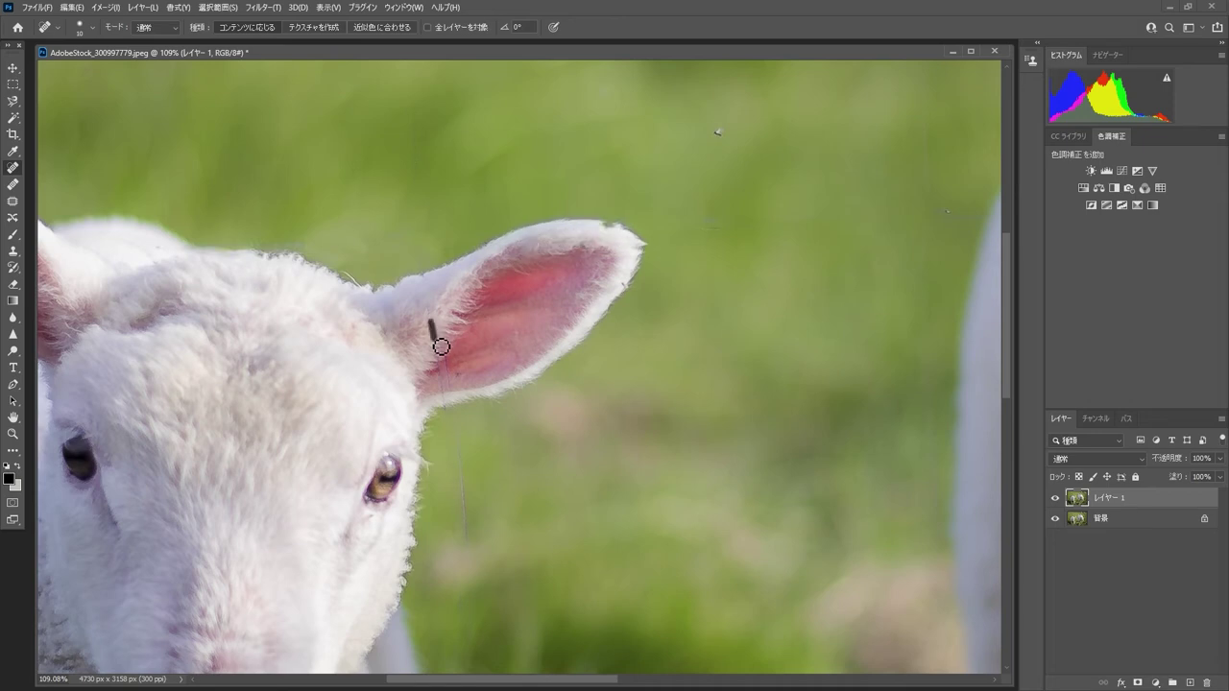
drag(465, 453, 471, 534)
Step: Zoom out to fit and compare the retouched image against the fenced original
key(ctrl+0)
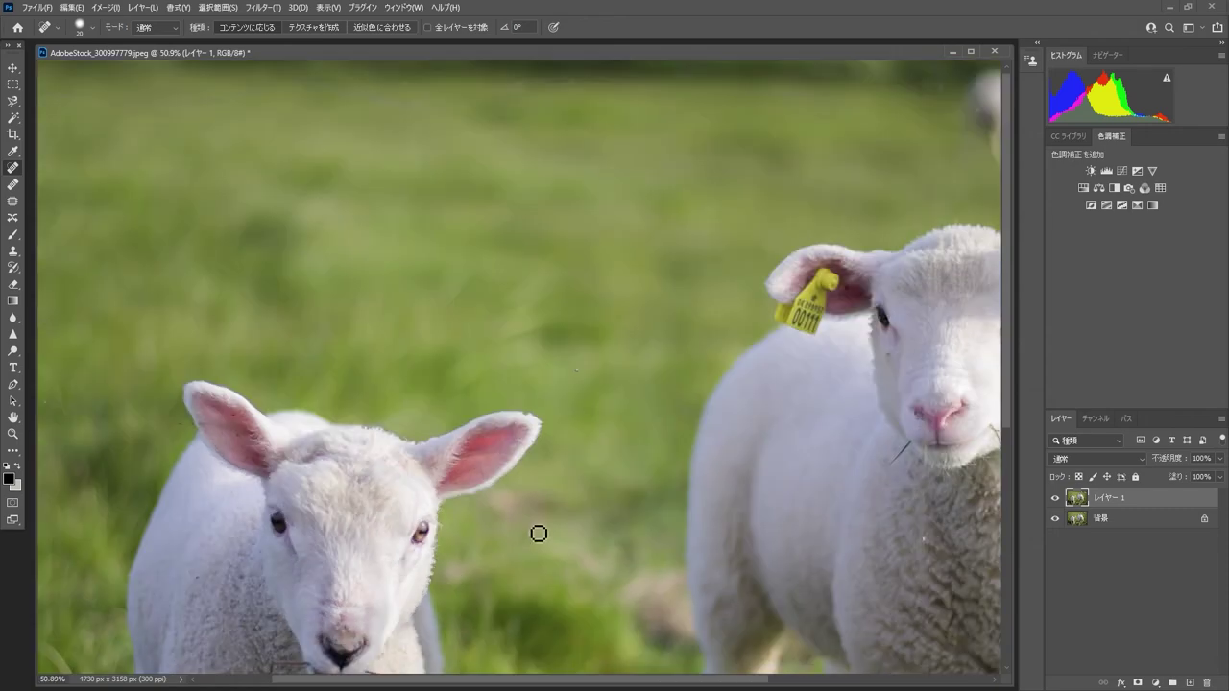
alt+scroll(457, 399, up, 3)
click(1055, 497)
alt+scroll(264, 455, up, 2)
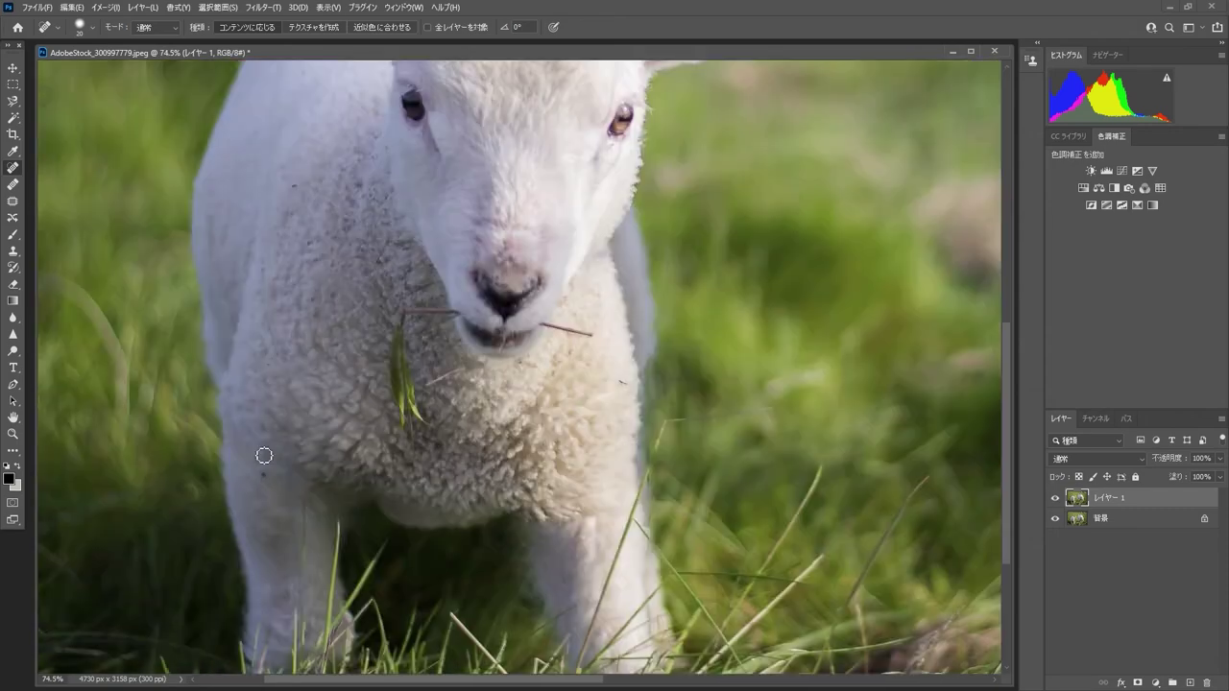
scroll(480, 470, right, 3)
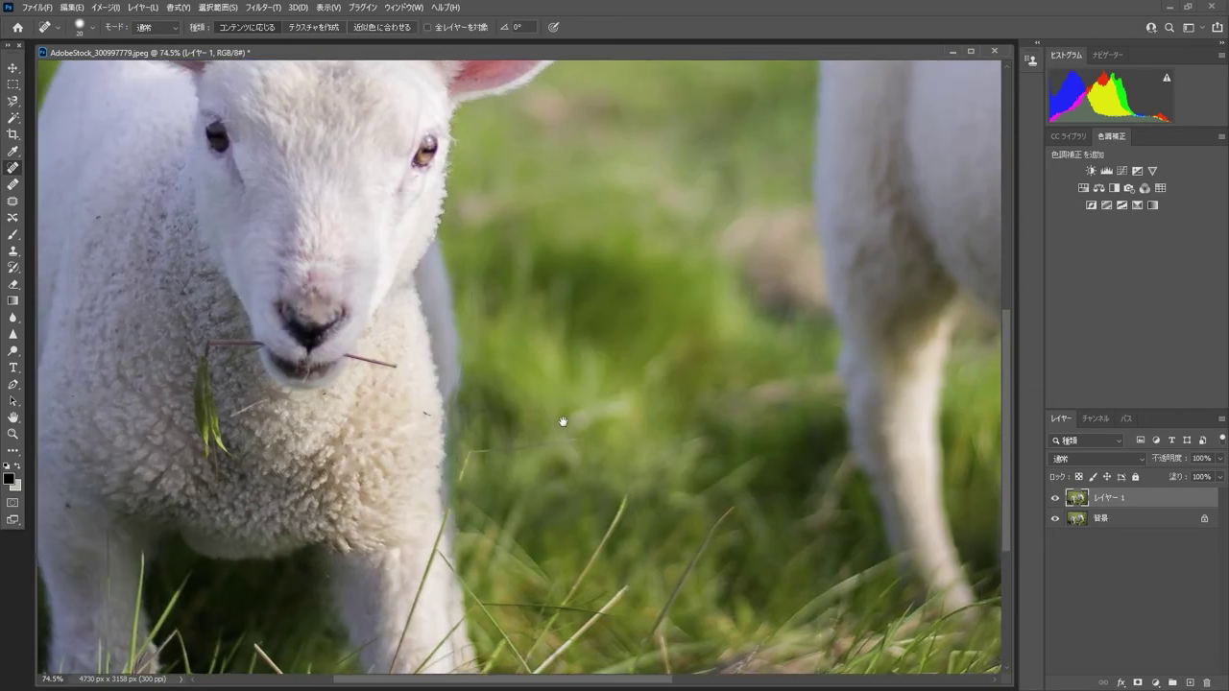
scroll(471, 288, up, 3)
scroll(471, 289, right, 3)
alt+scroll(586, 303, up, 3)
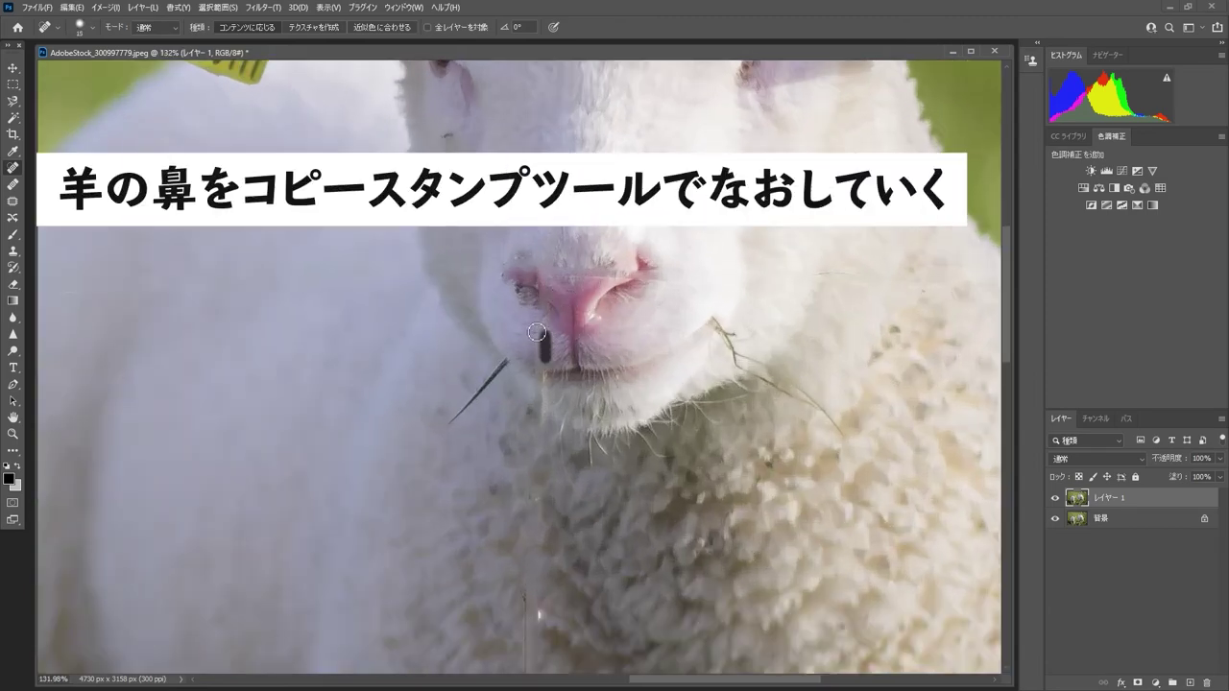
Step: Clone clean fur from beside the tagged sheep's nose over the leftover fence mark
alt+click(548, 324)
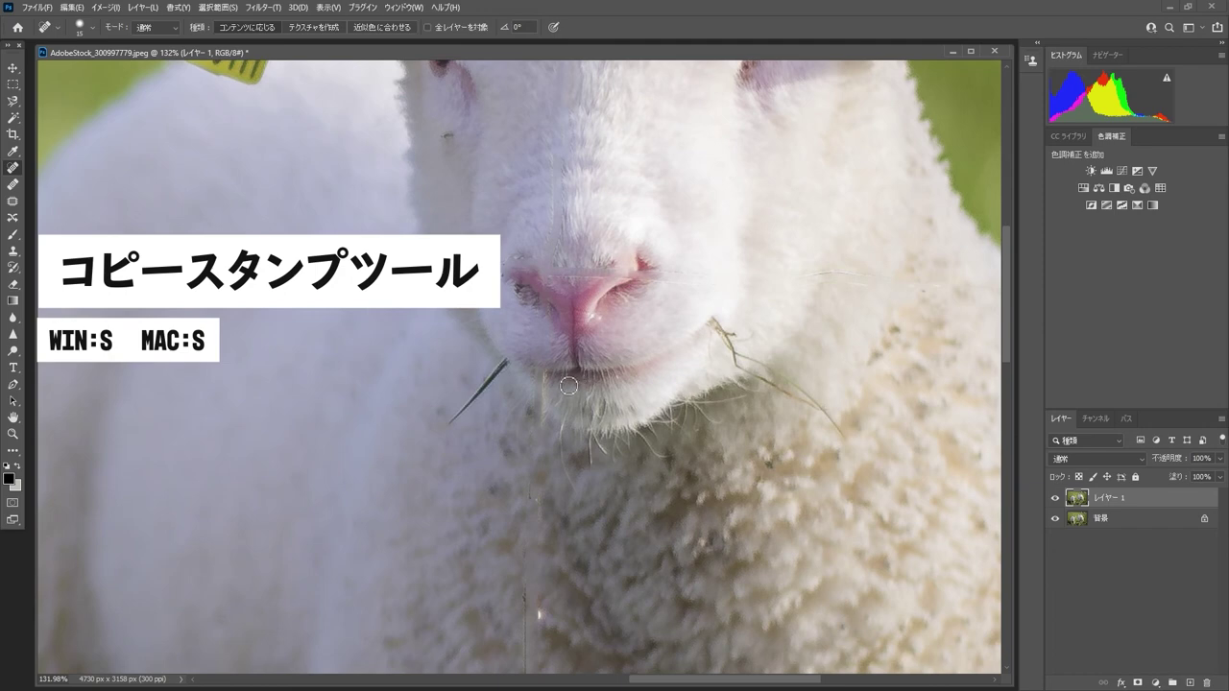
key(s)
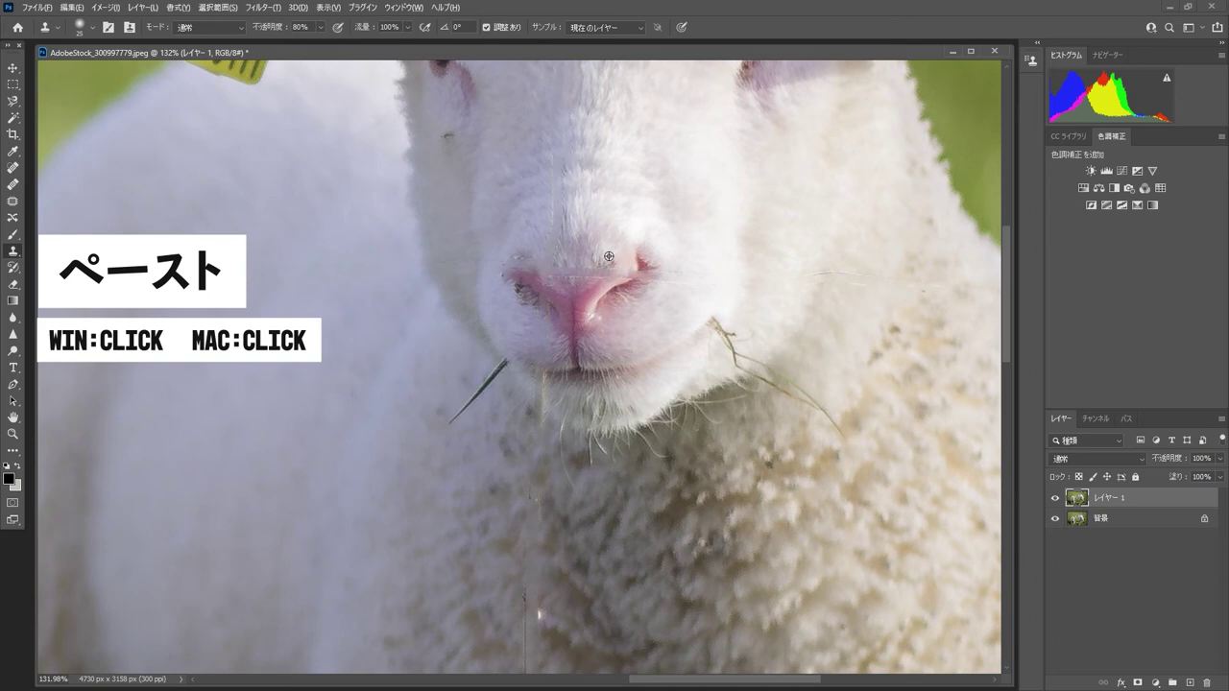
drag(612, 283, 624, 275)
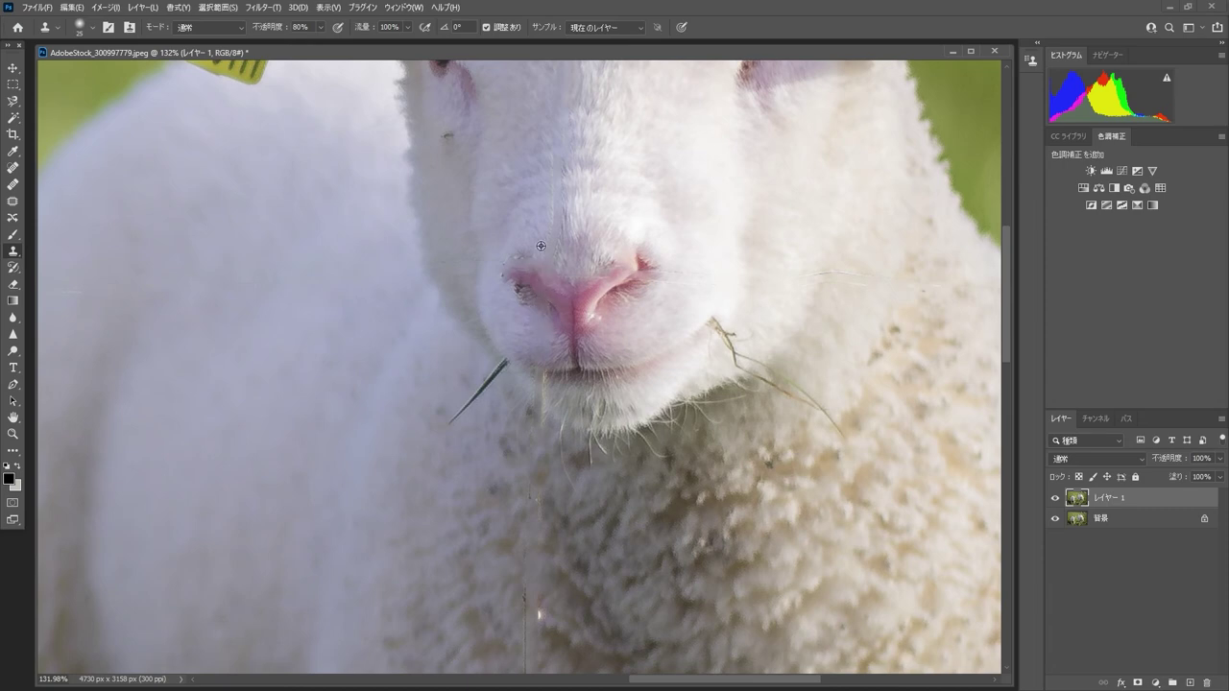
alt+click(597, 268)
alt+click(701, 282)
scroll(642, 277, down, 5)
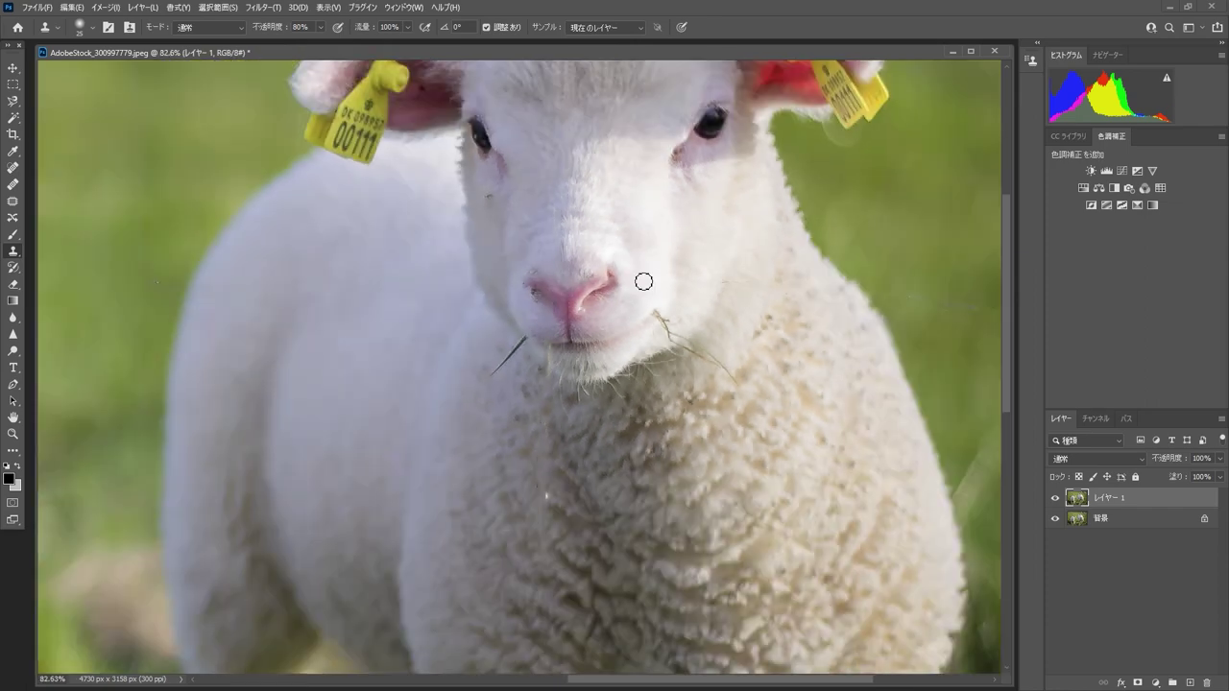
scroll(502, 203, up, 5)
scroll(503, 217, down, 5)
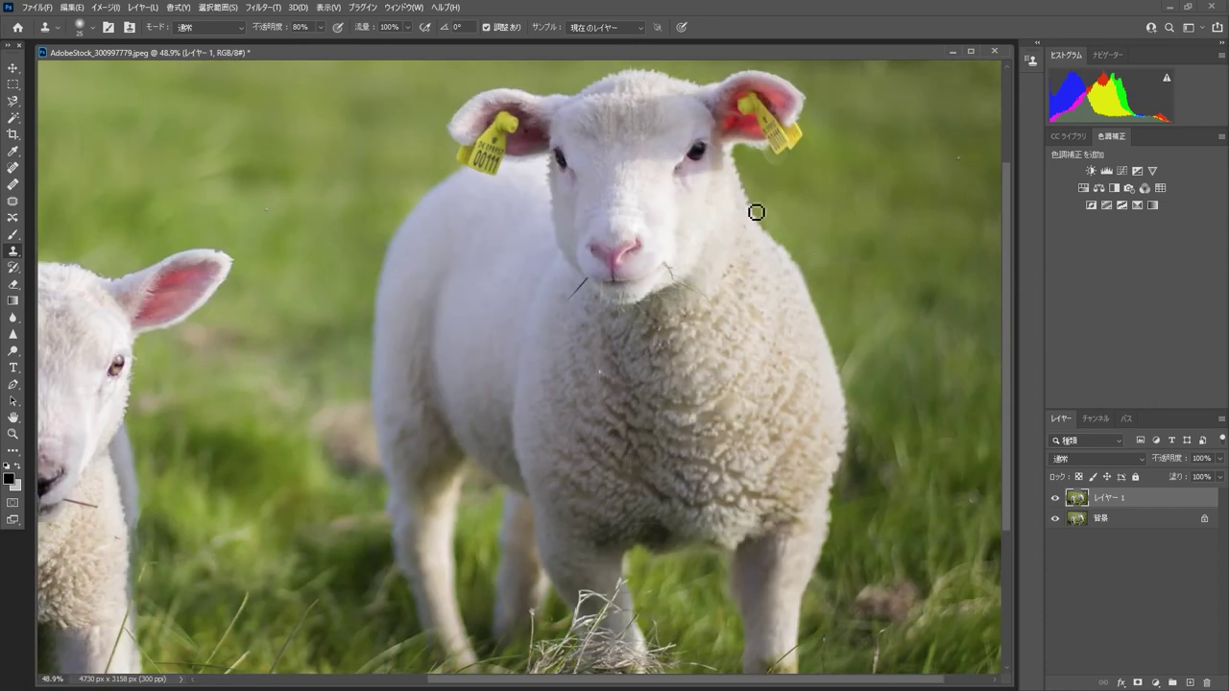
scroll(768, 240, up, 2)
key(j)
scroll(829, 148, up, 3)
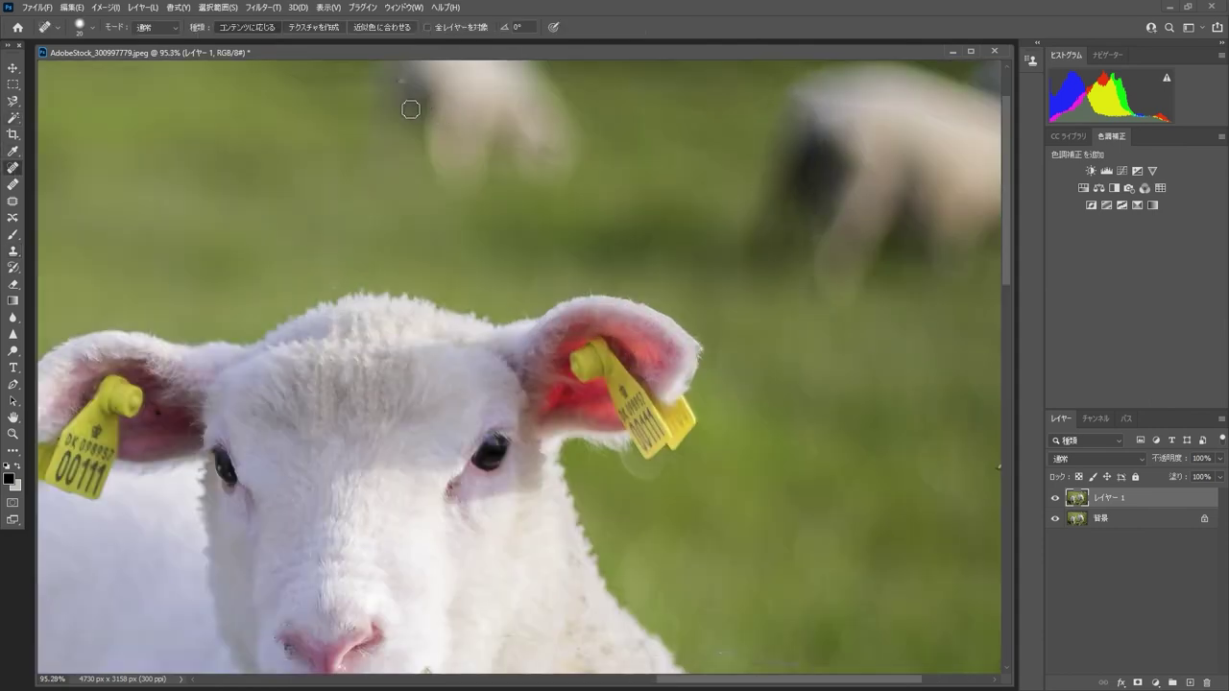
scroll(240, 173, down, 2)
scroll(193, 195, down, 4)
click(1056, 498)
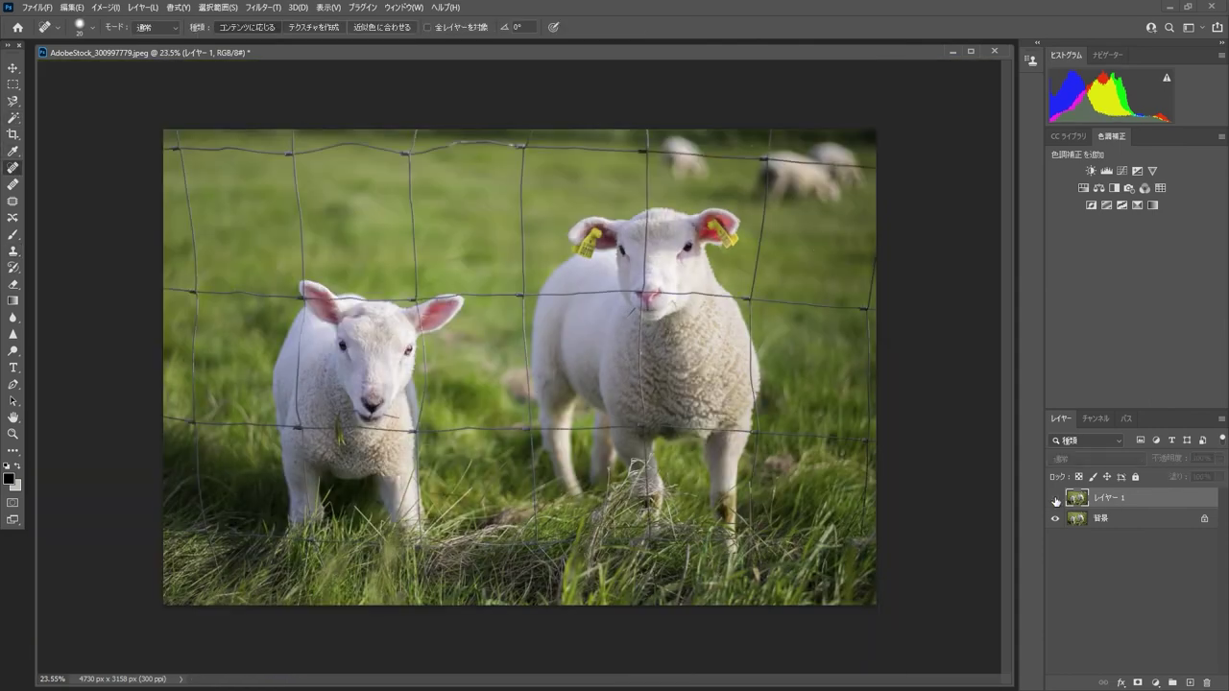
click(1056, 498)
click(1056, 500)
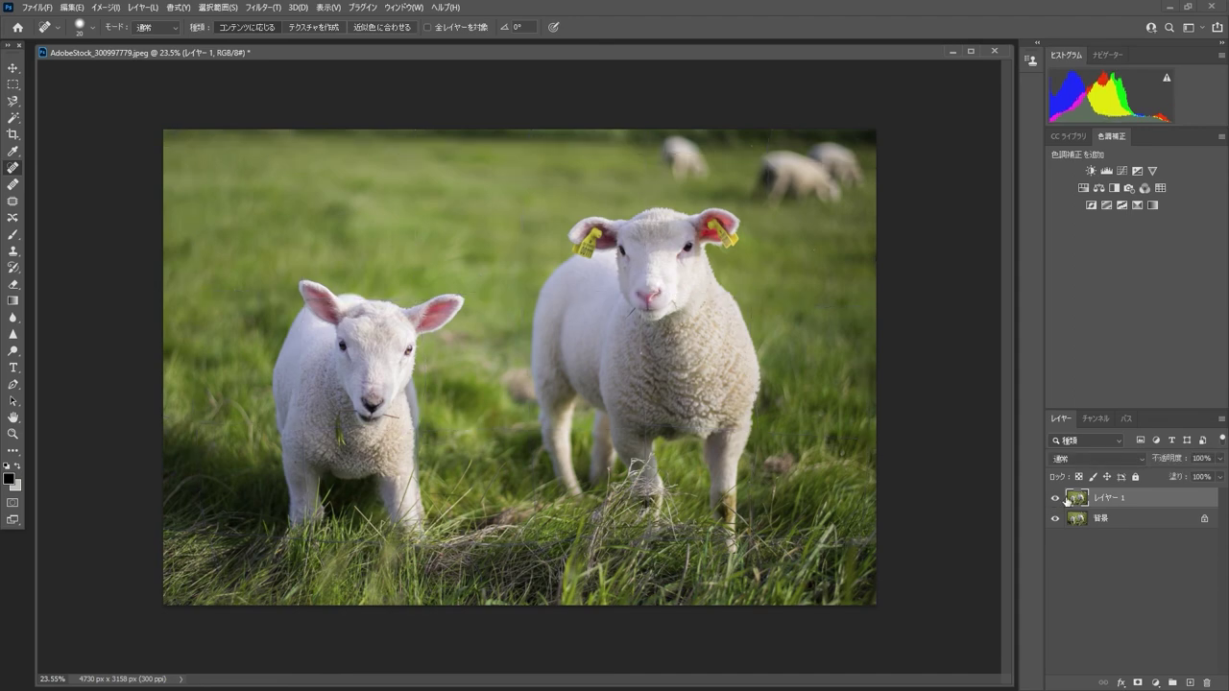